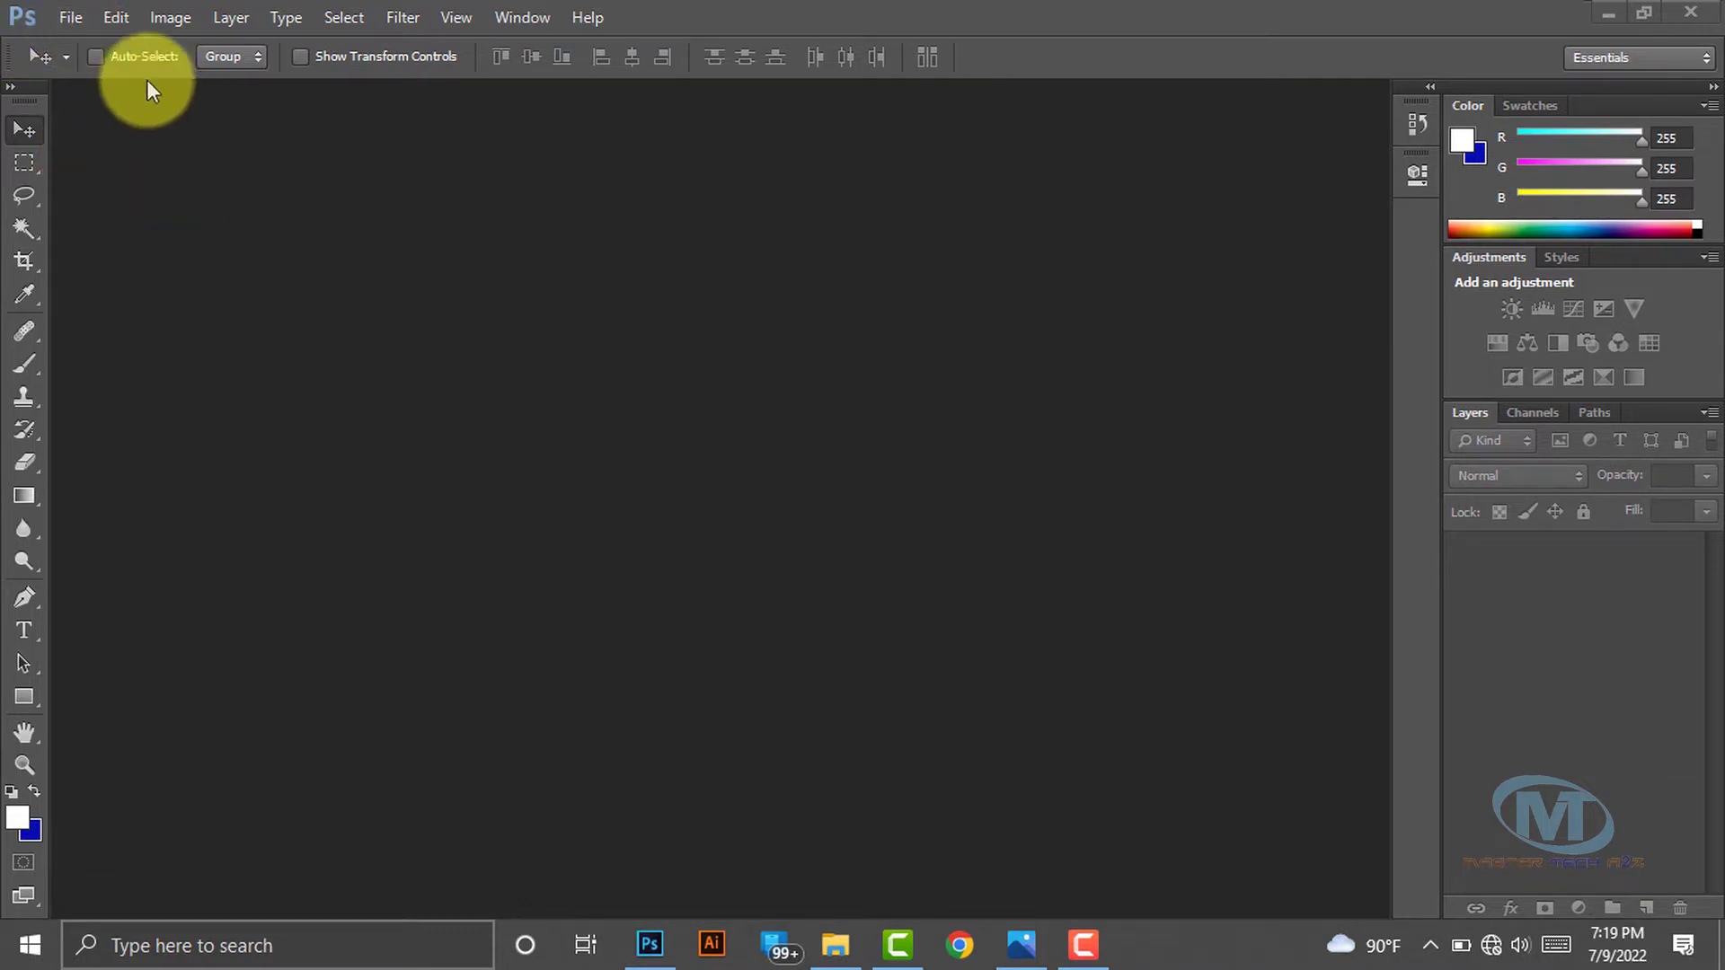
pyautogui.click(72, 15)
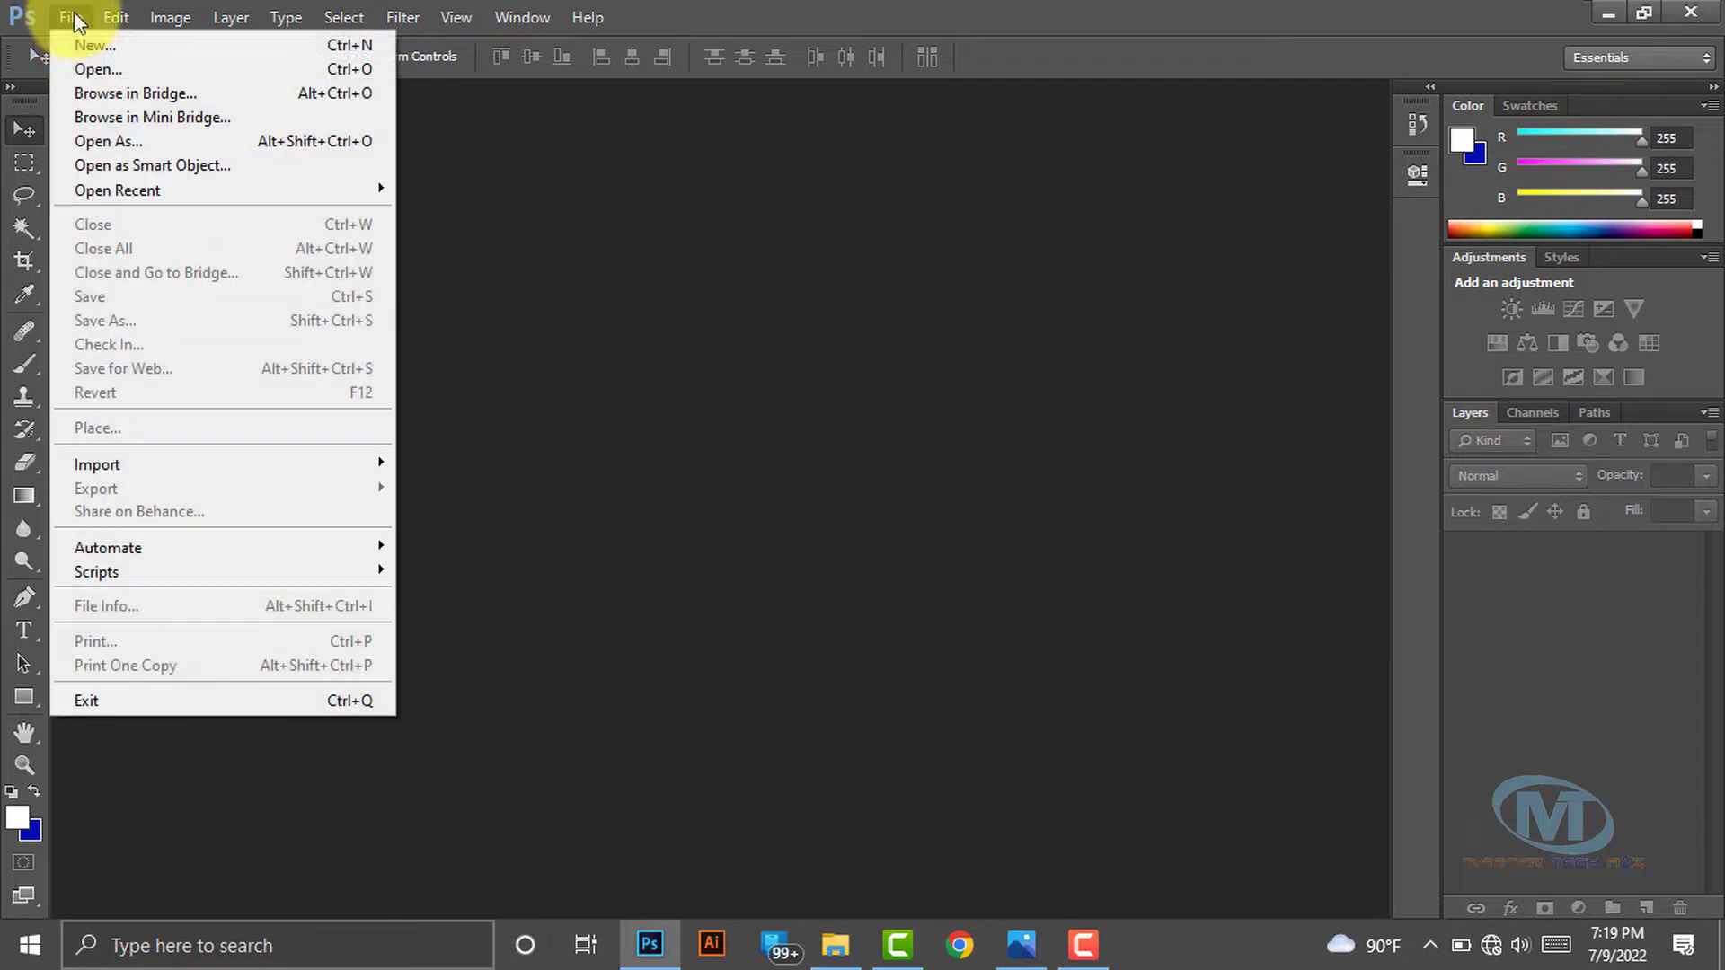
pyautogui.click(127, 68)
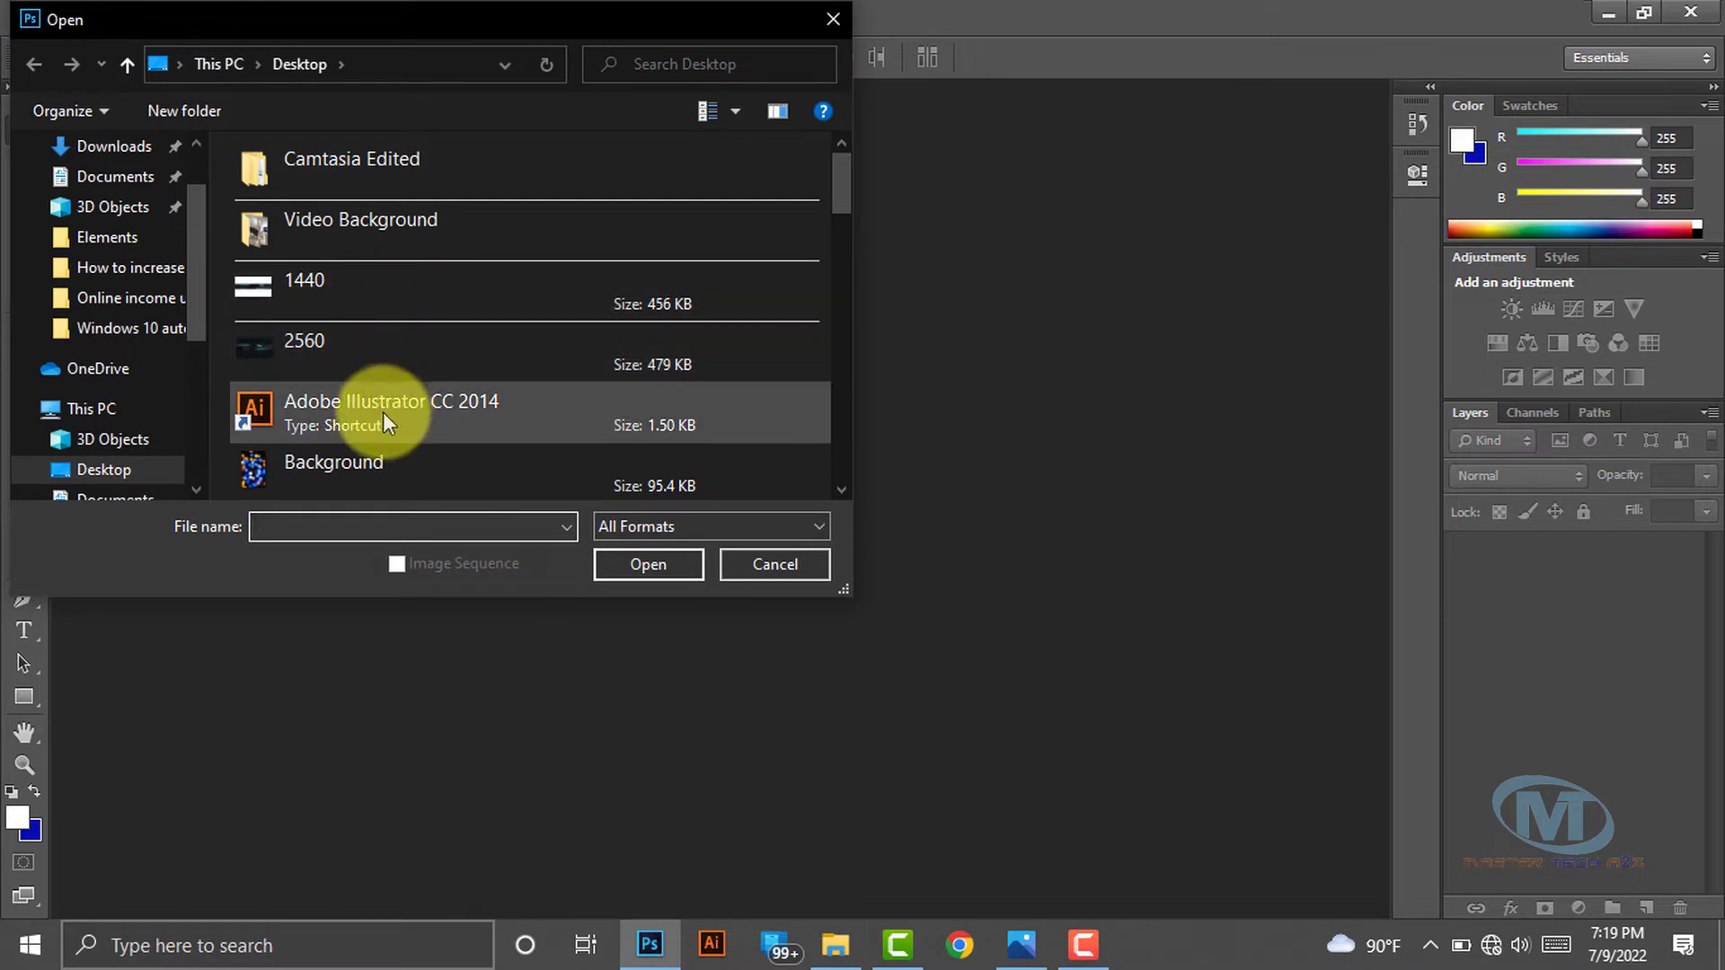
pyautogui.scroll(-3, 440, 333)
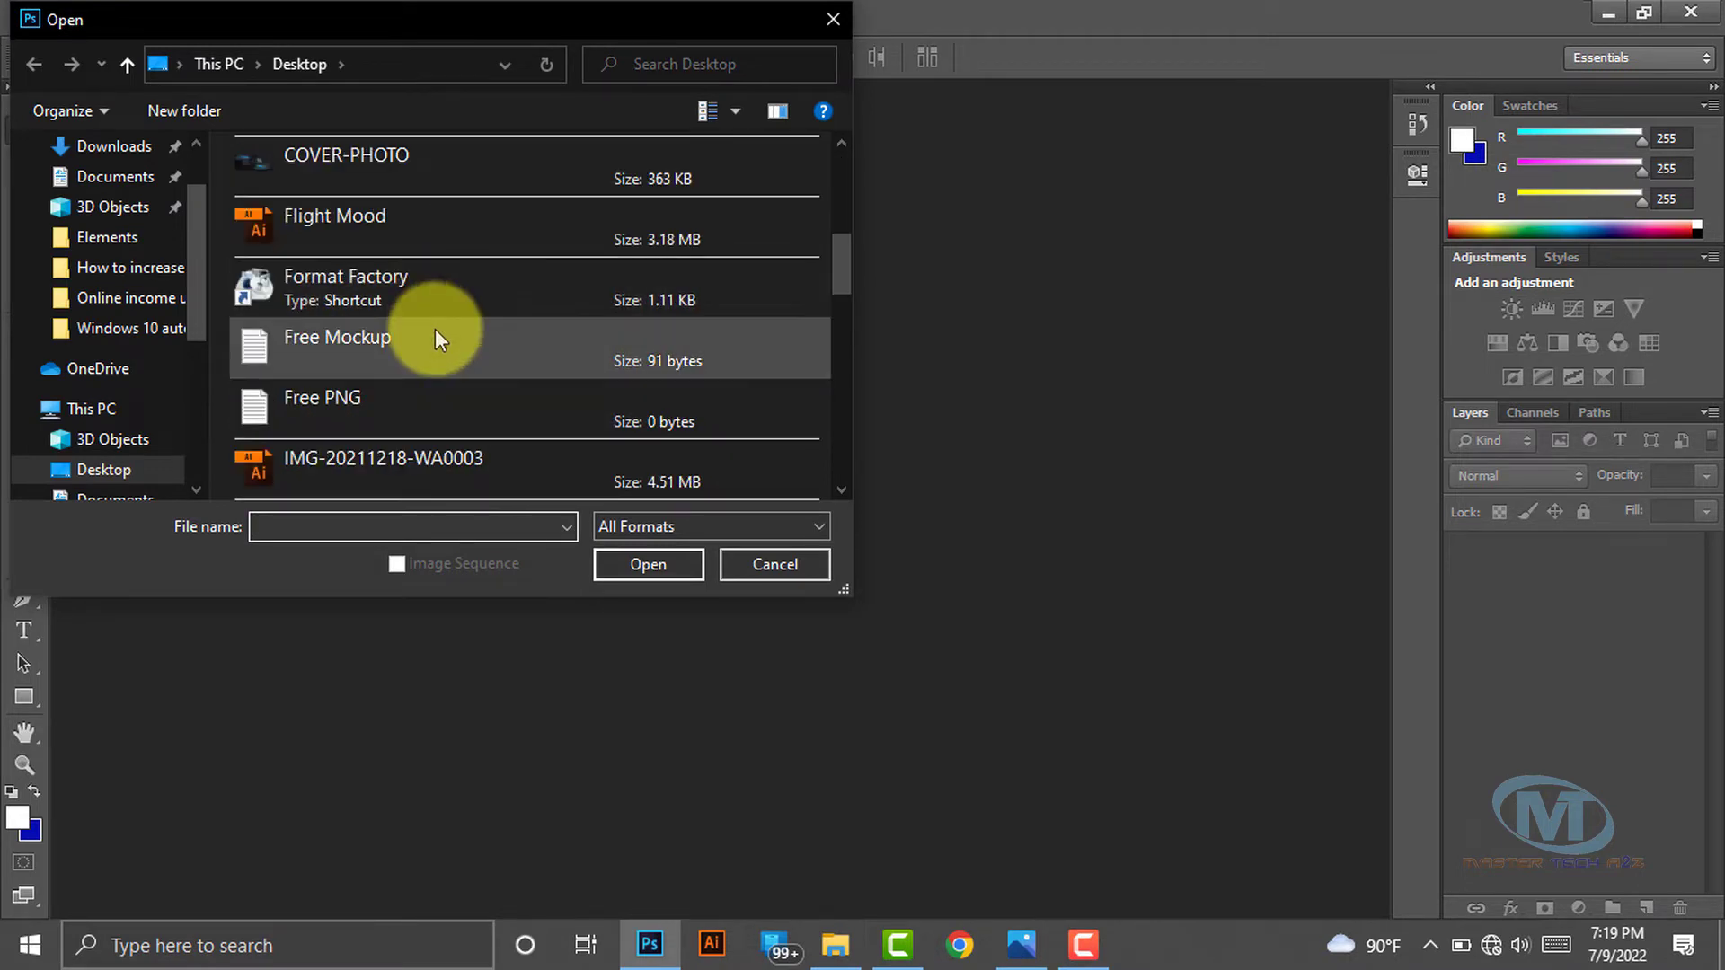
pyautogui.scroll(-3, 435, 333)
pyautogui.scroll(-3, 434, 329)
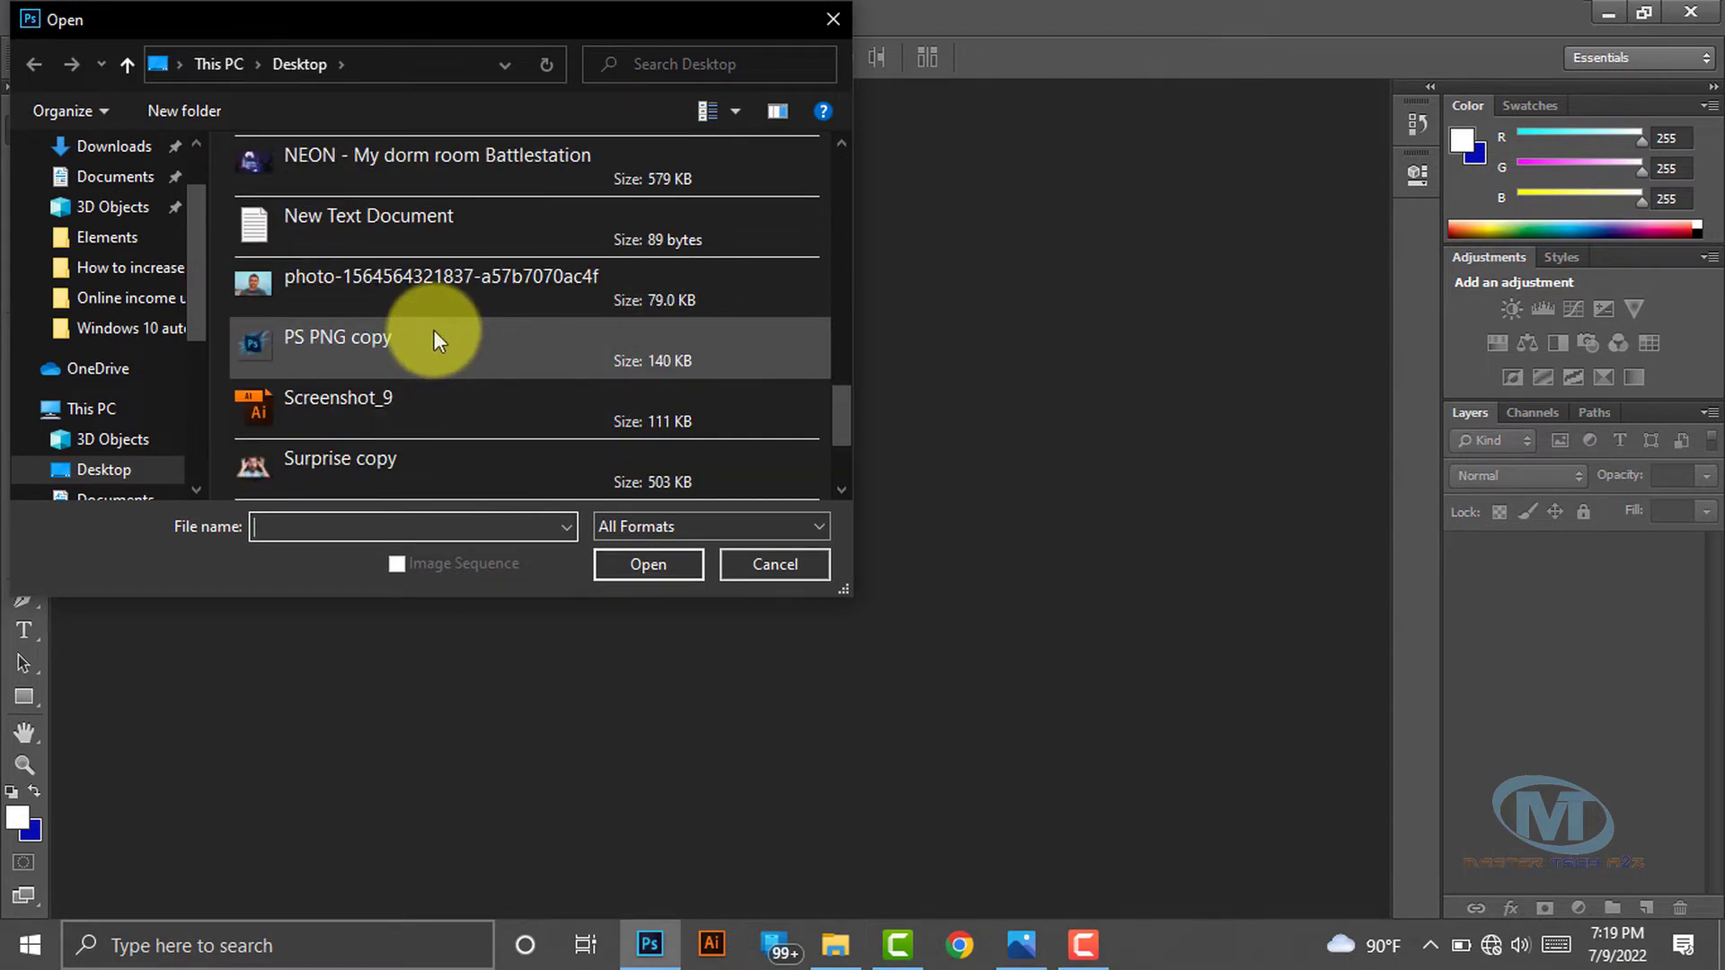
pyautogui.doubleClick(369, 283)
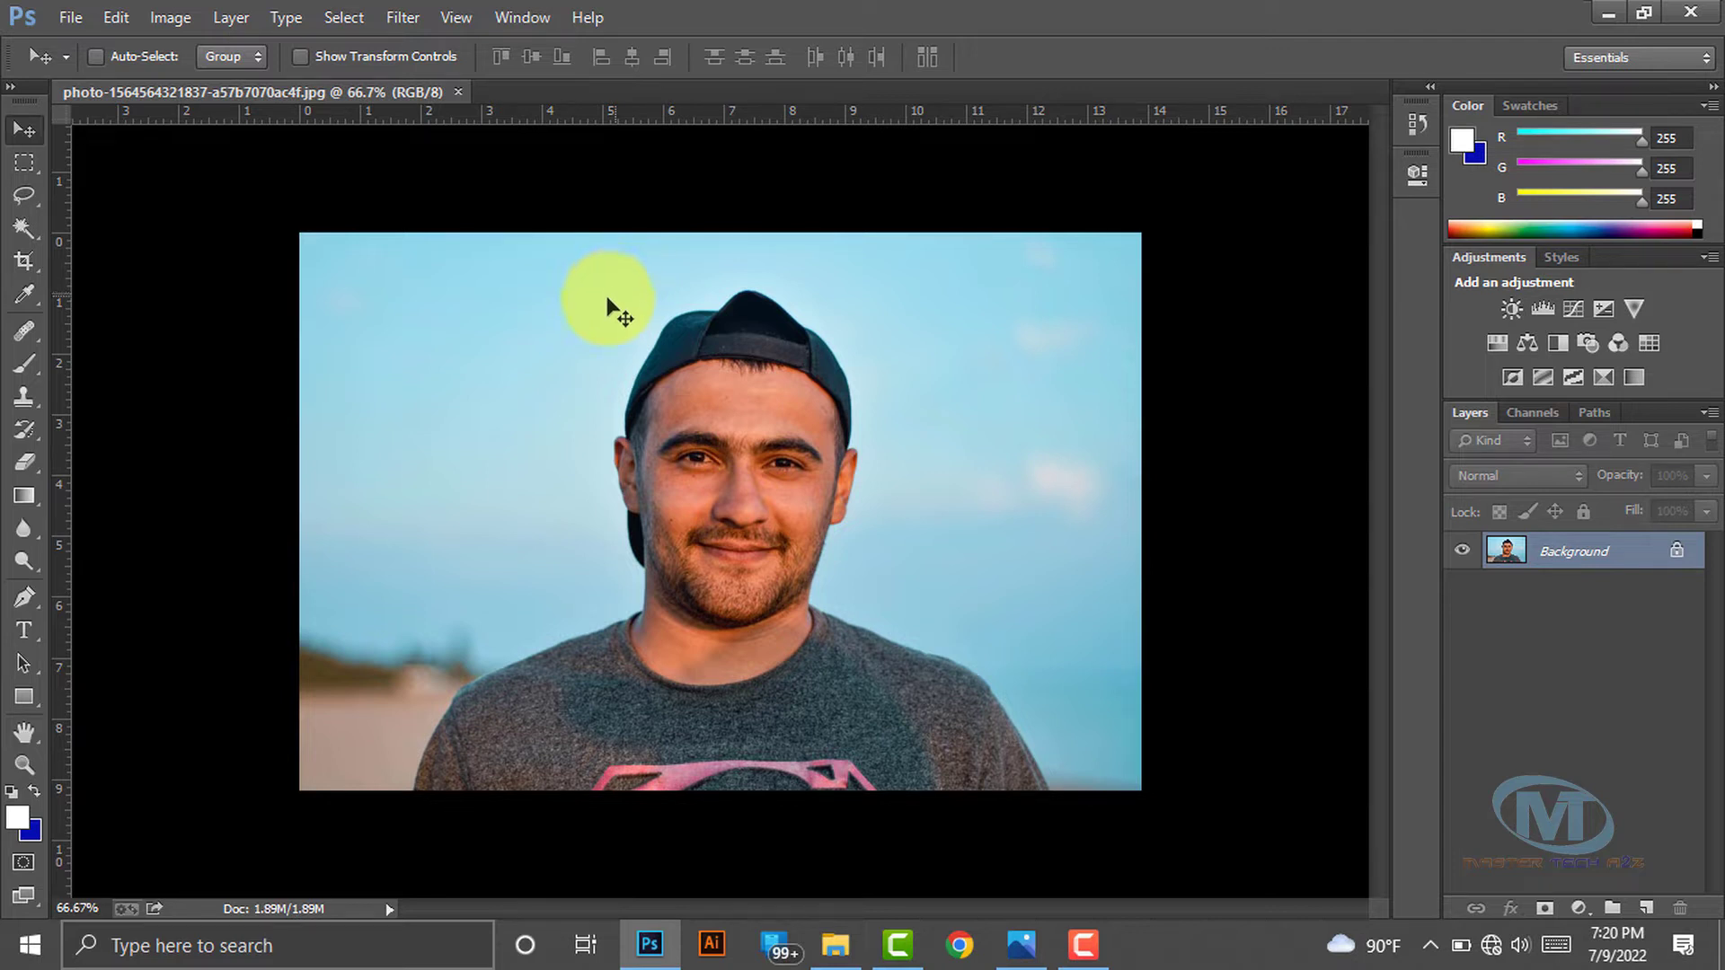
# Select the blue sky behind the man with the Magic Wand tool at a tolerance of 32
pyautogui.press('w')
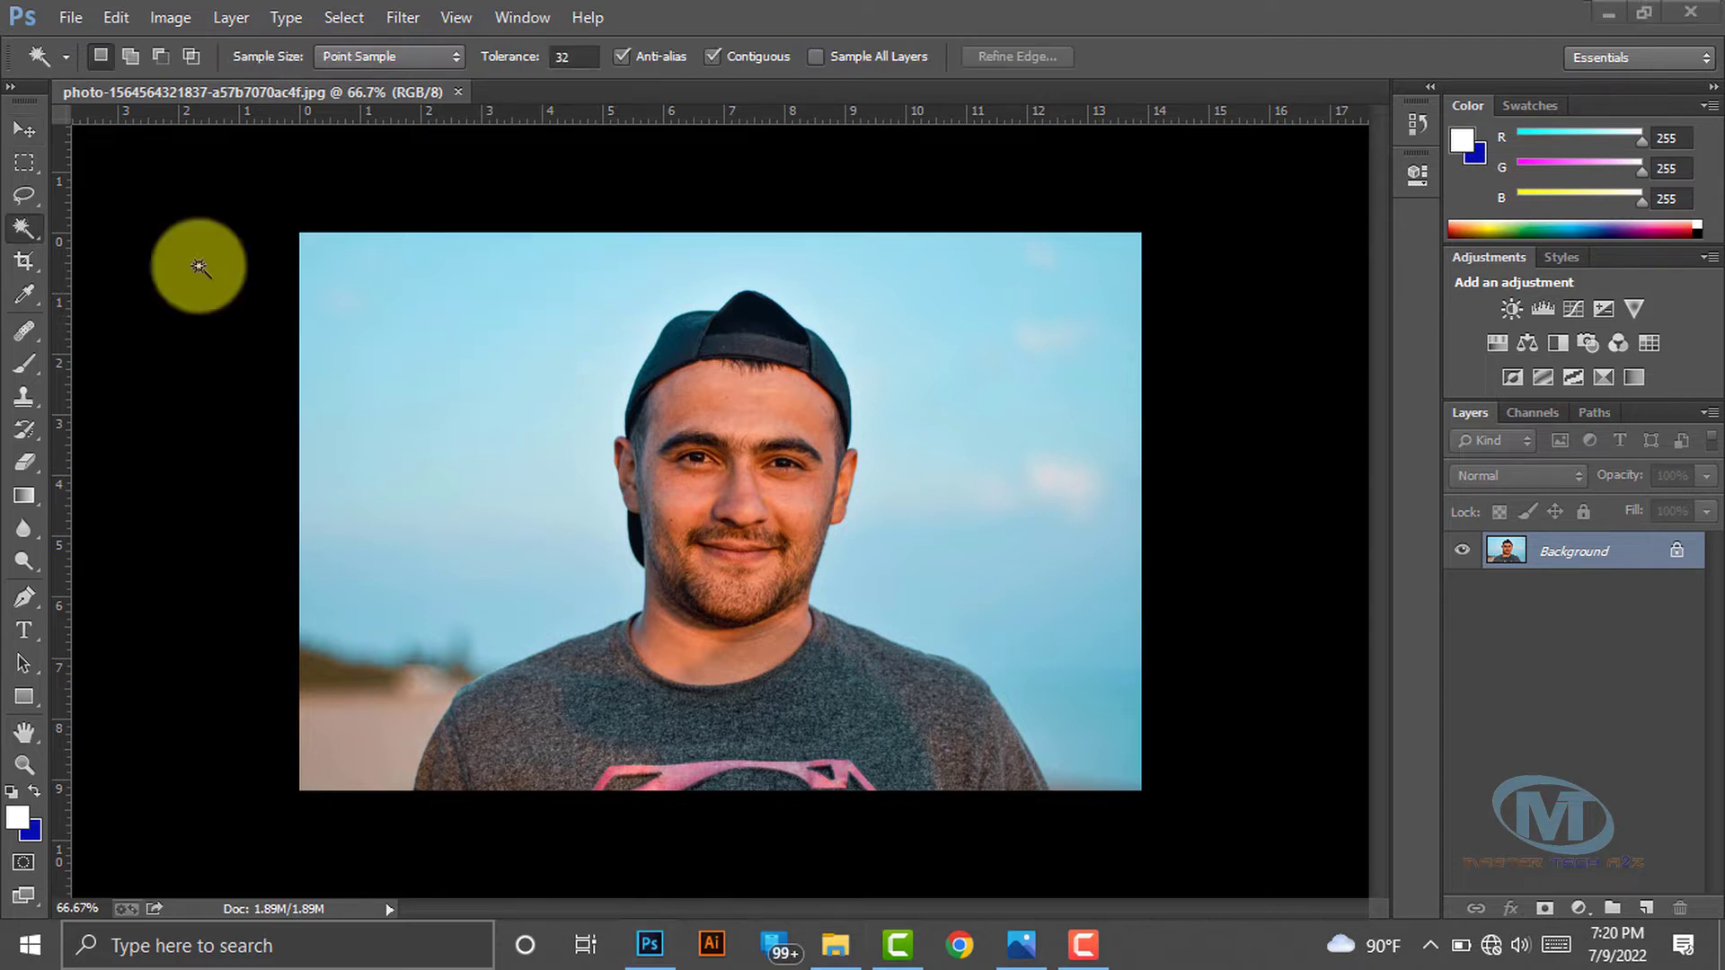
pyautogui.click(26, 226)
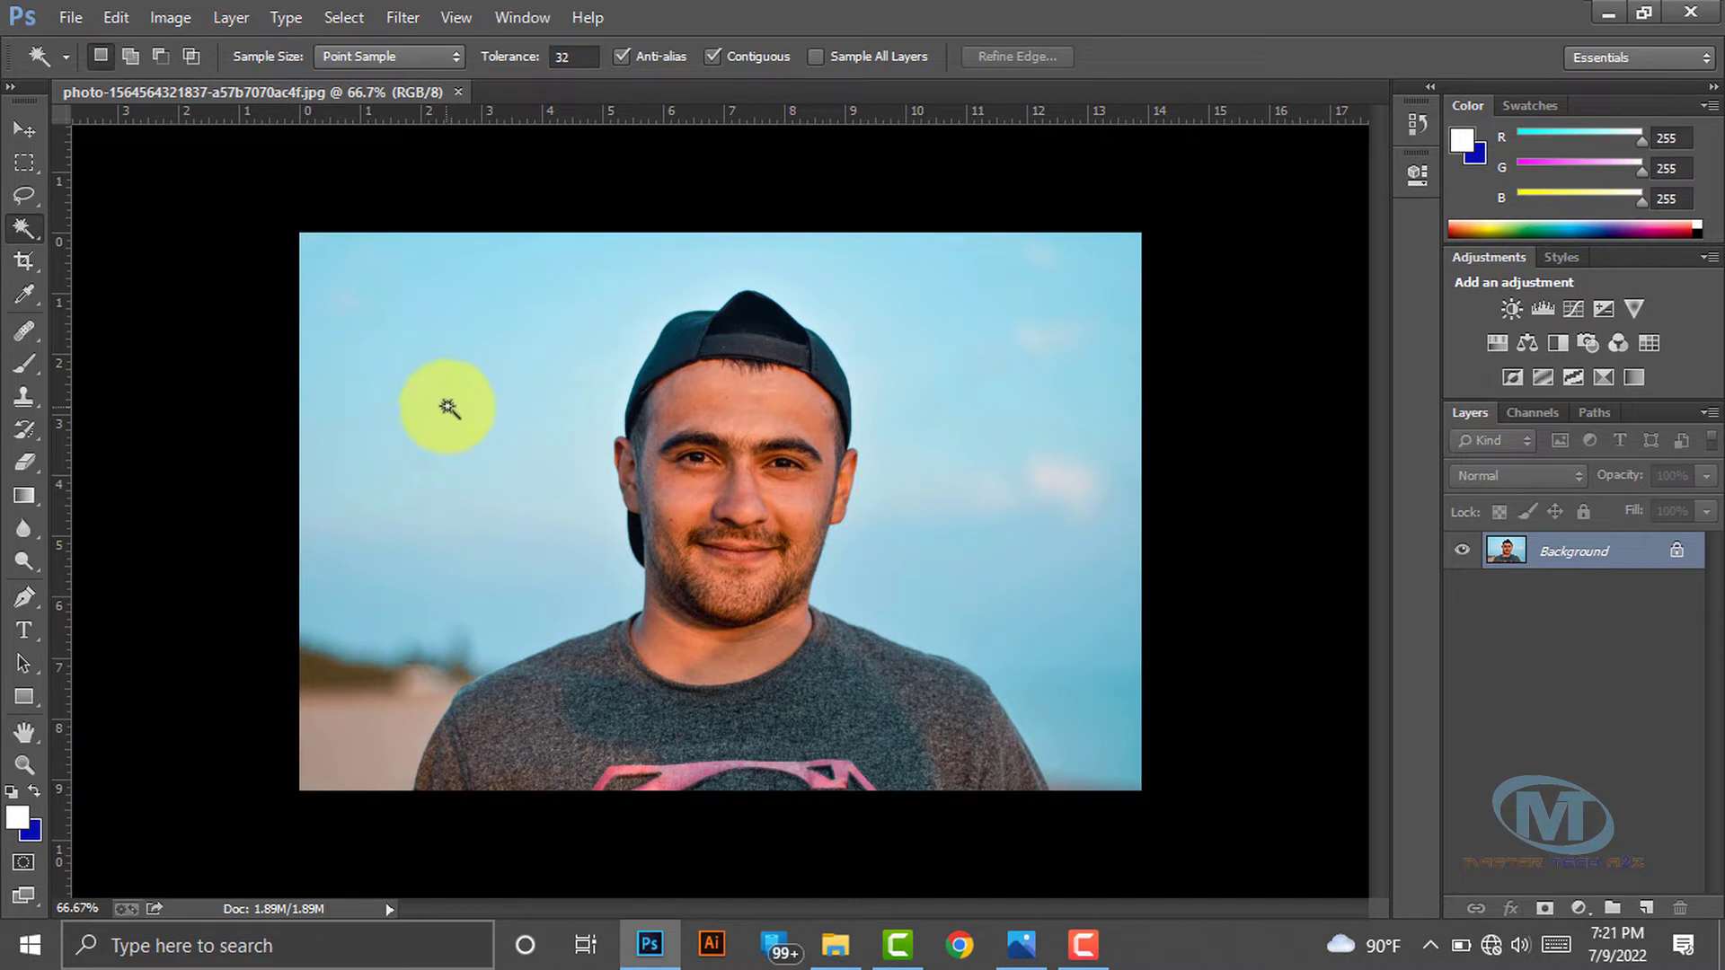
pyautogui.click(504, 345)
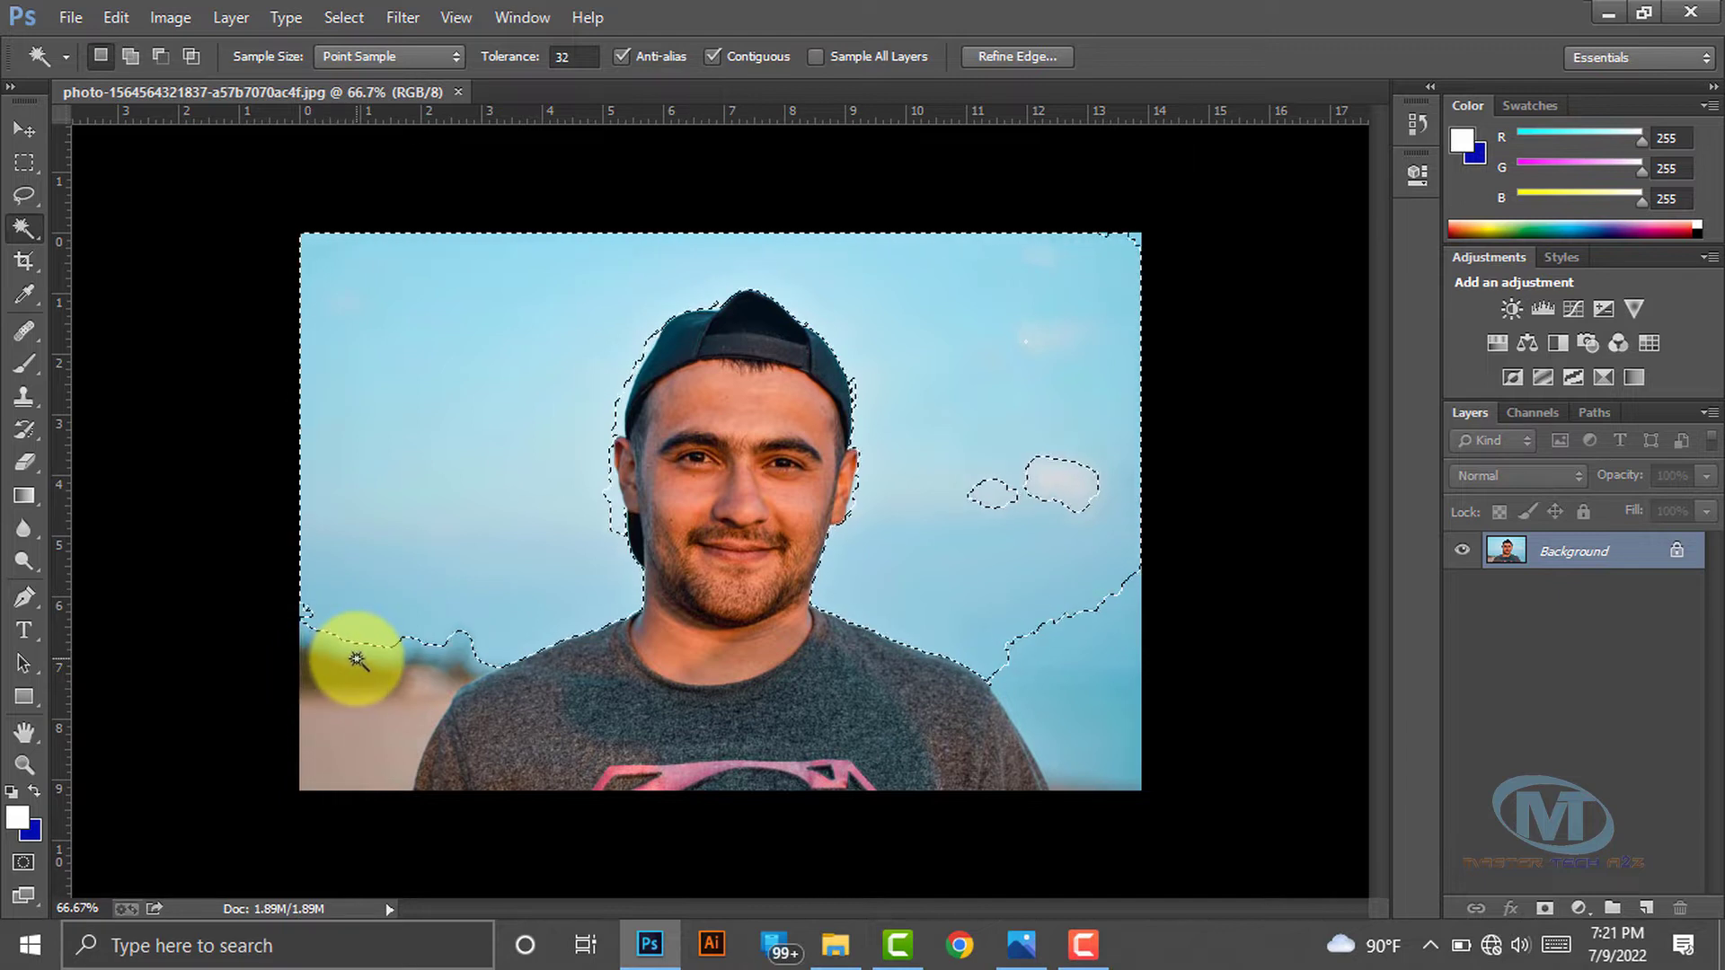
# Add the treeline, the sand, the strip beside the man's ear and the sky beside his other shoulder to the selection
pyautogui.press('shift')
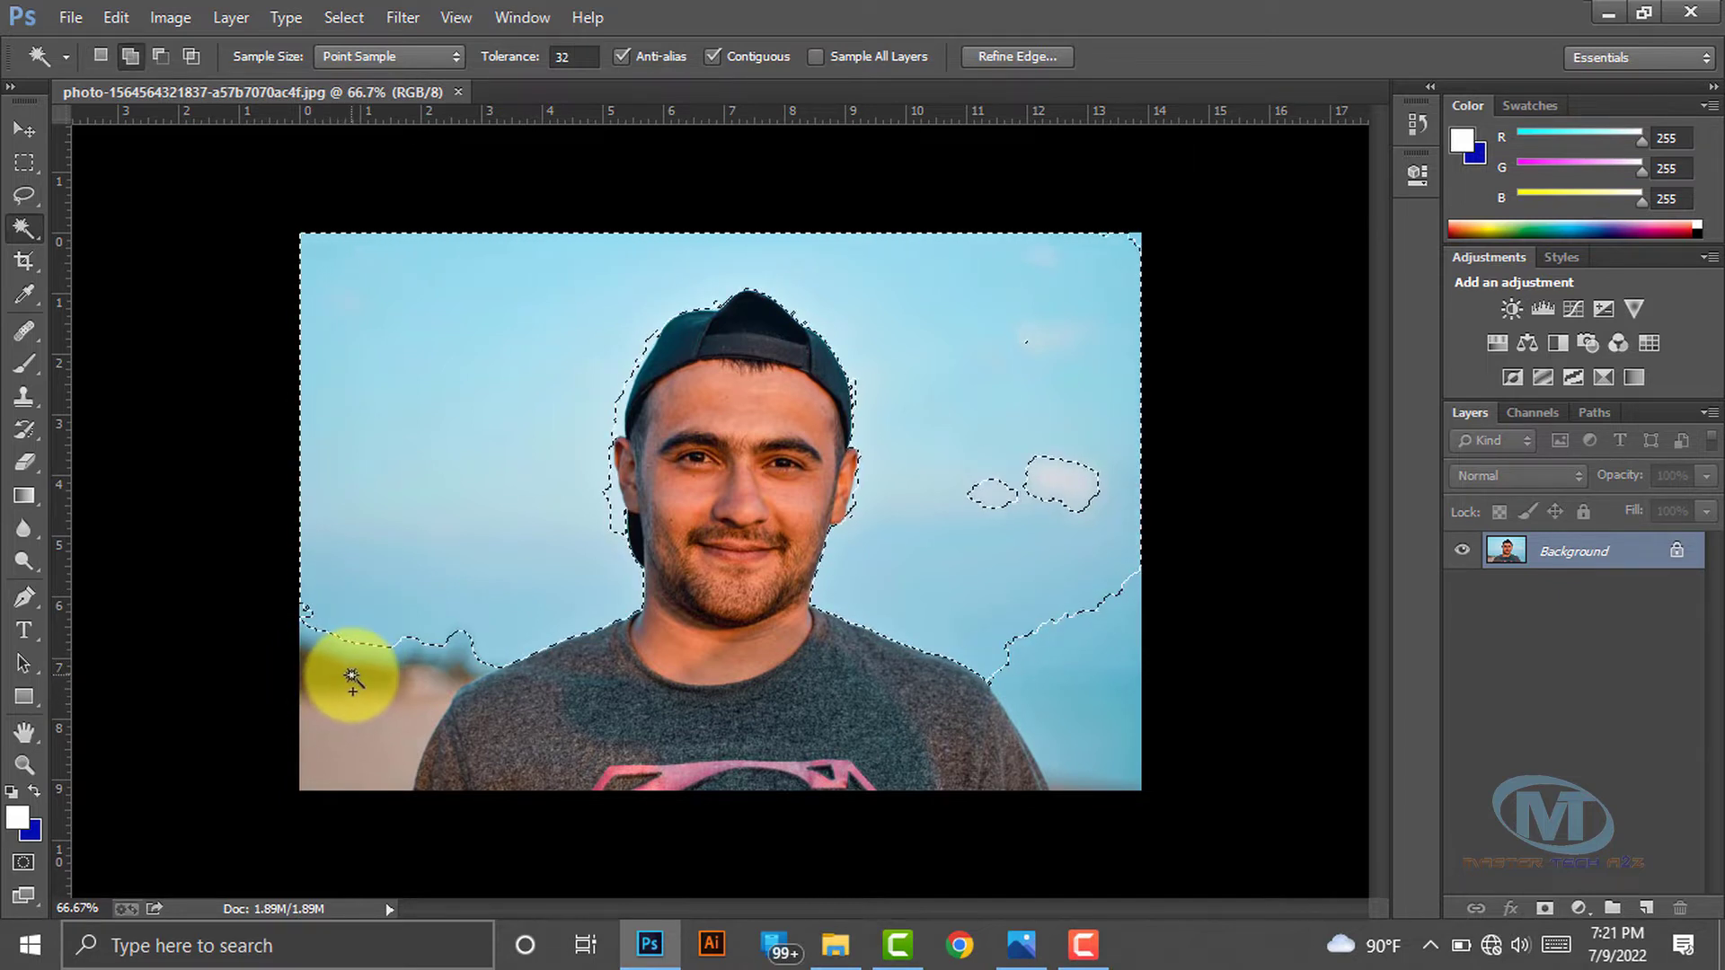
pyautogui.click(358, 666)
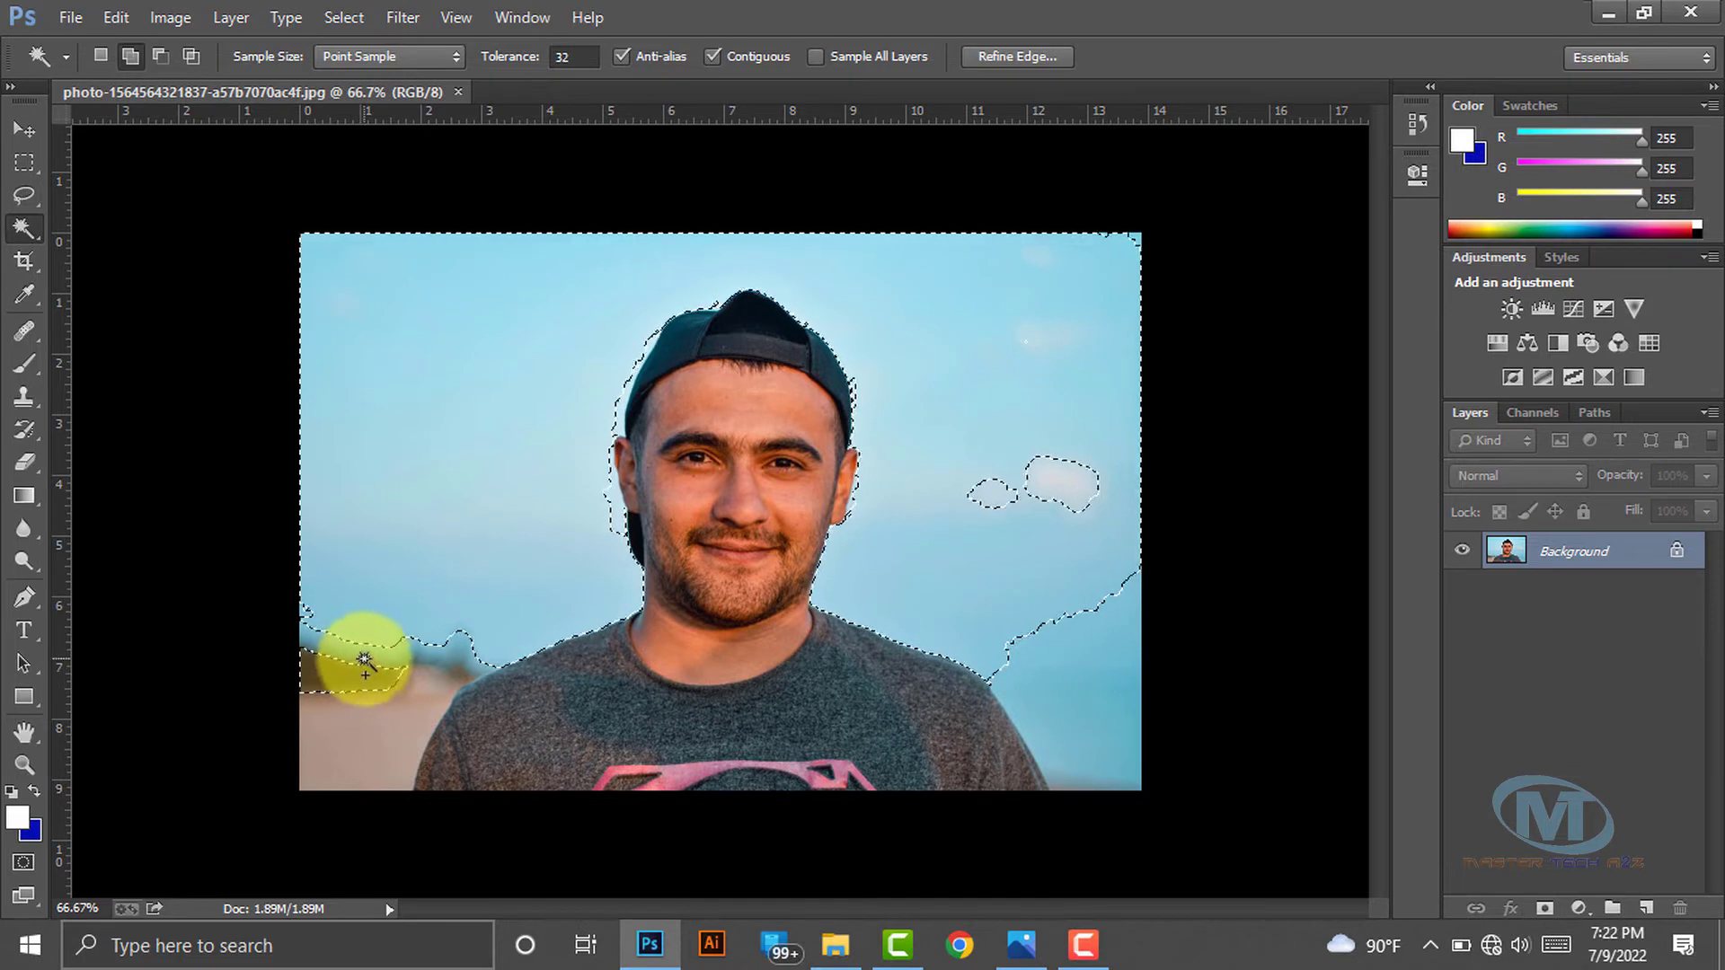
pyautogui.click(367, 653)
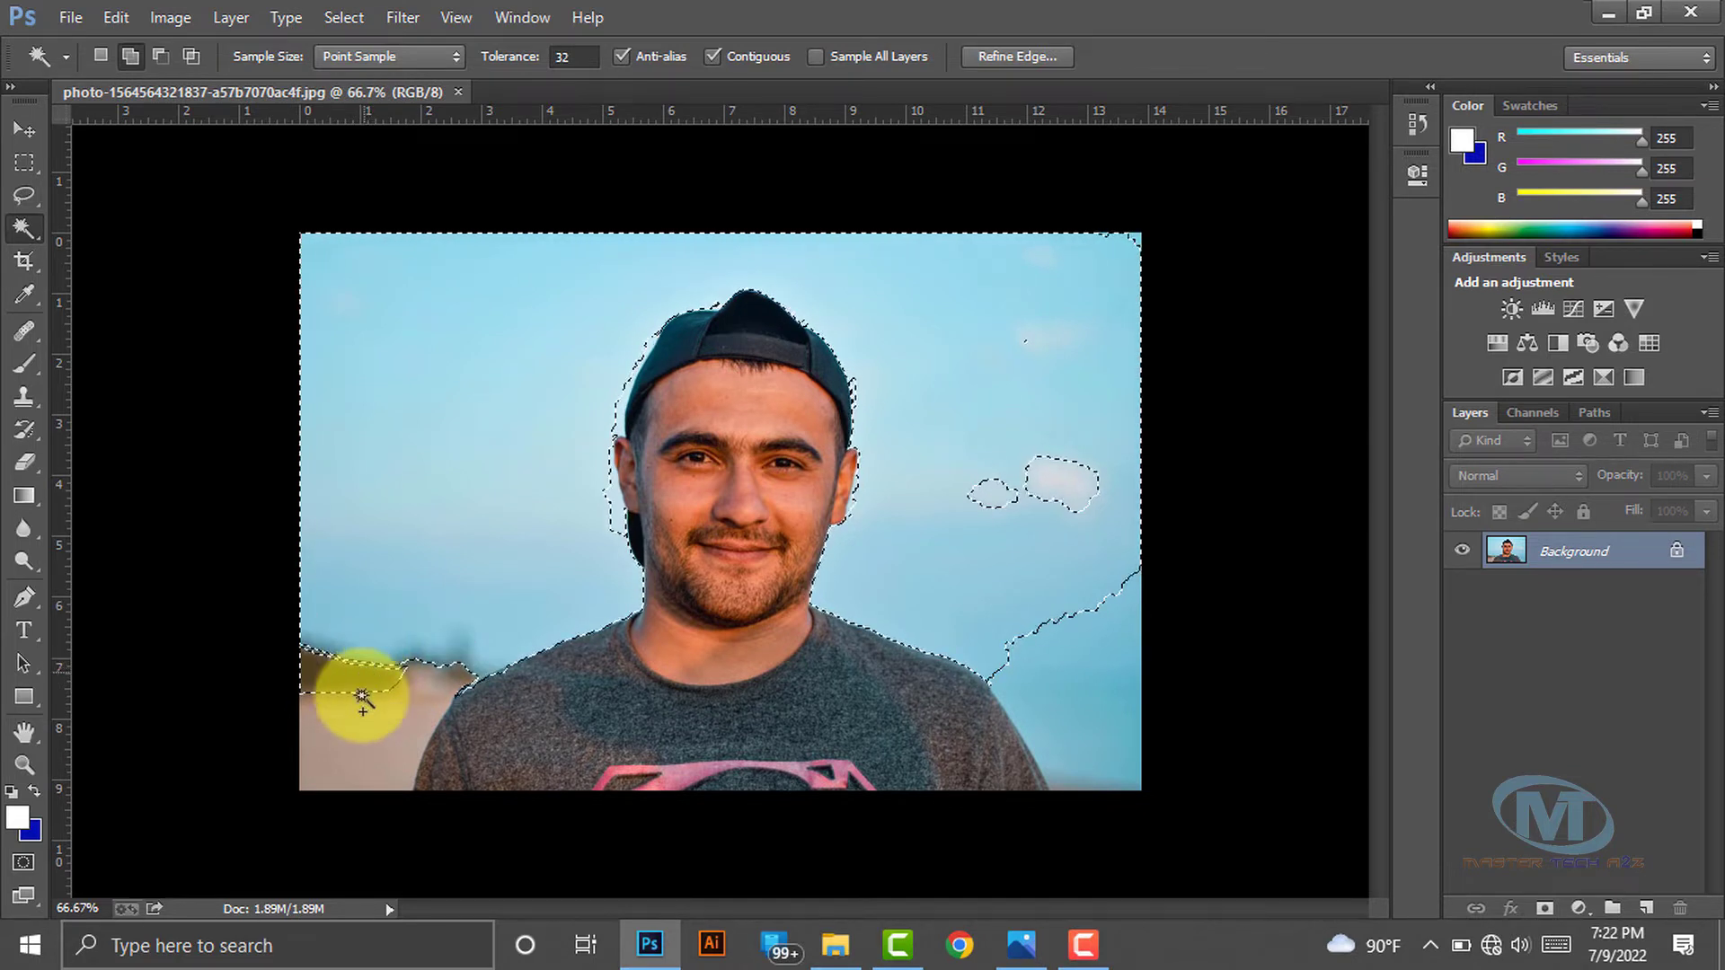
pyautogui.click(357, 704)
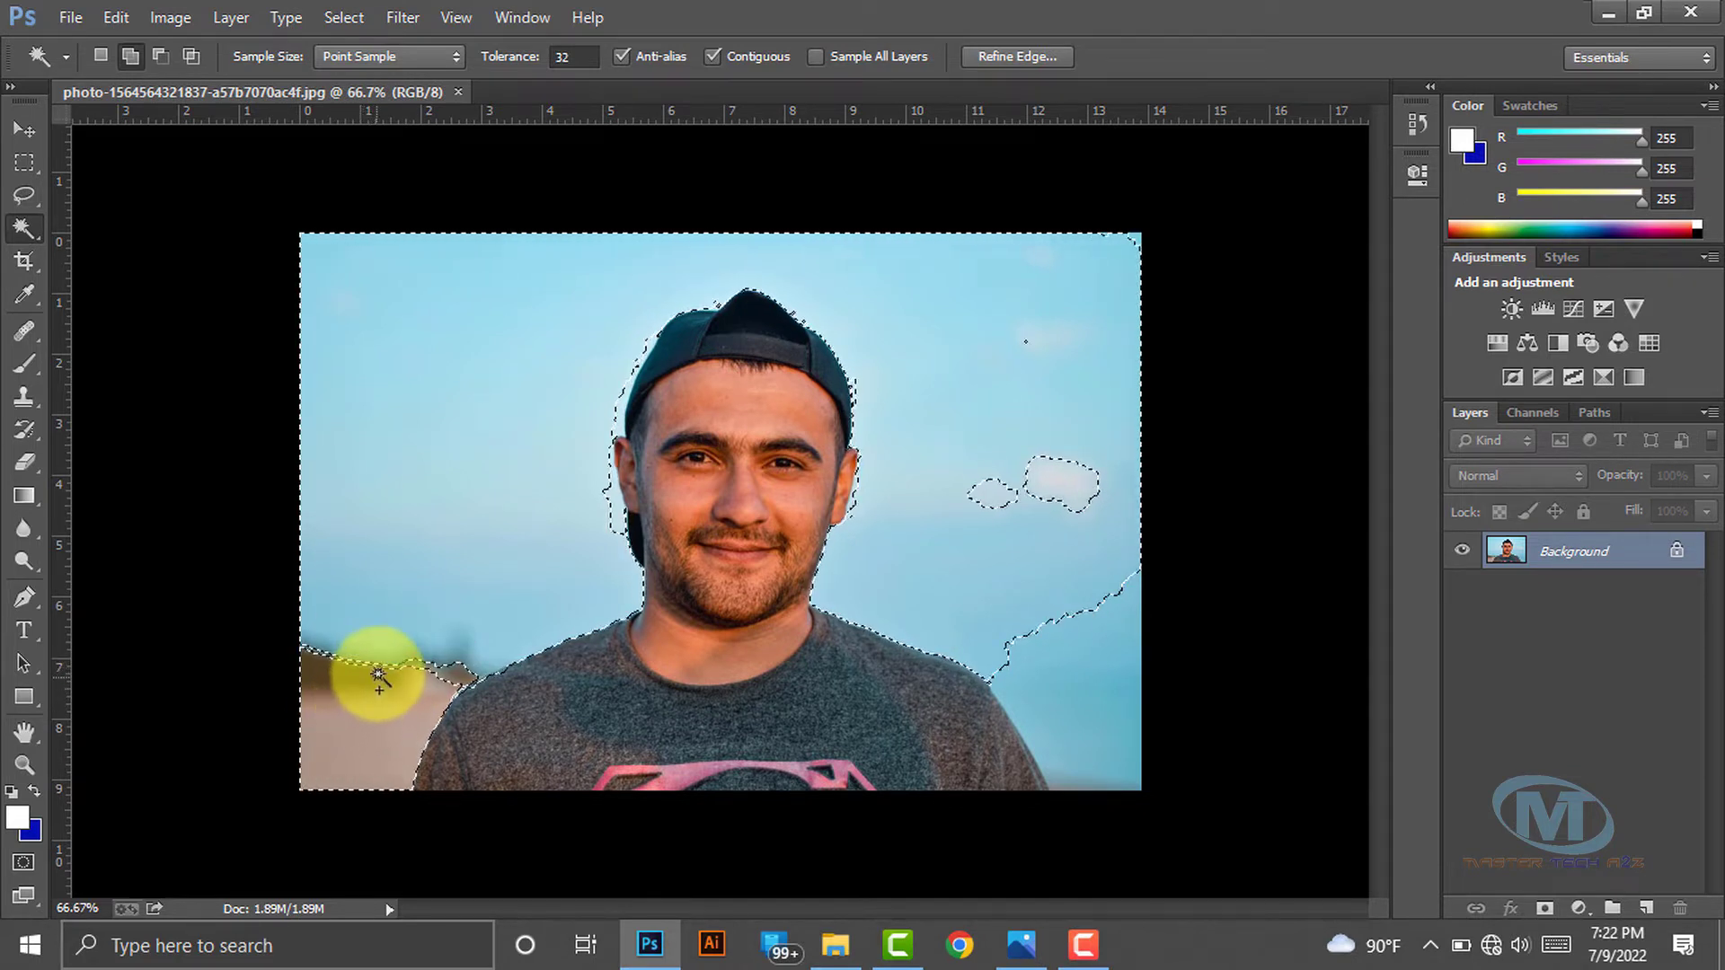
pyautogui.click(452, 676)
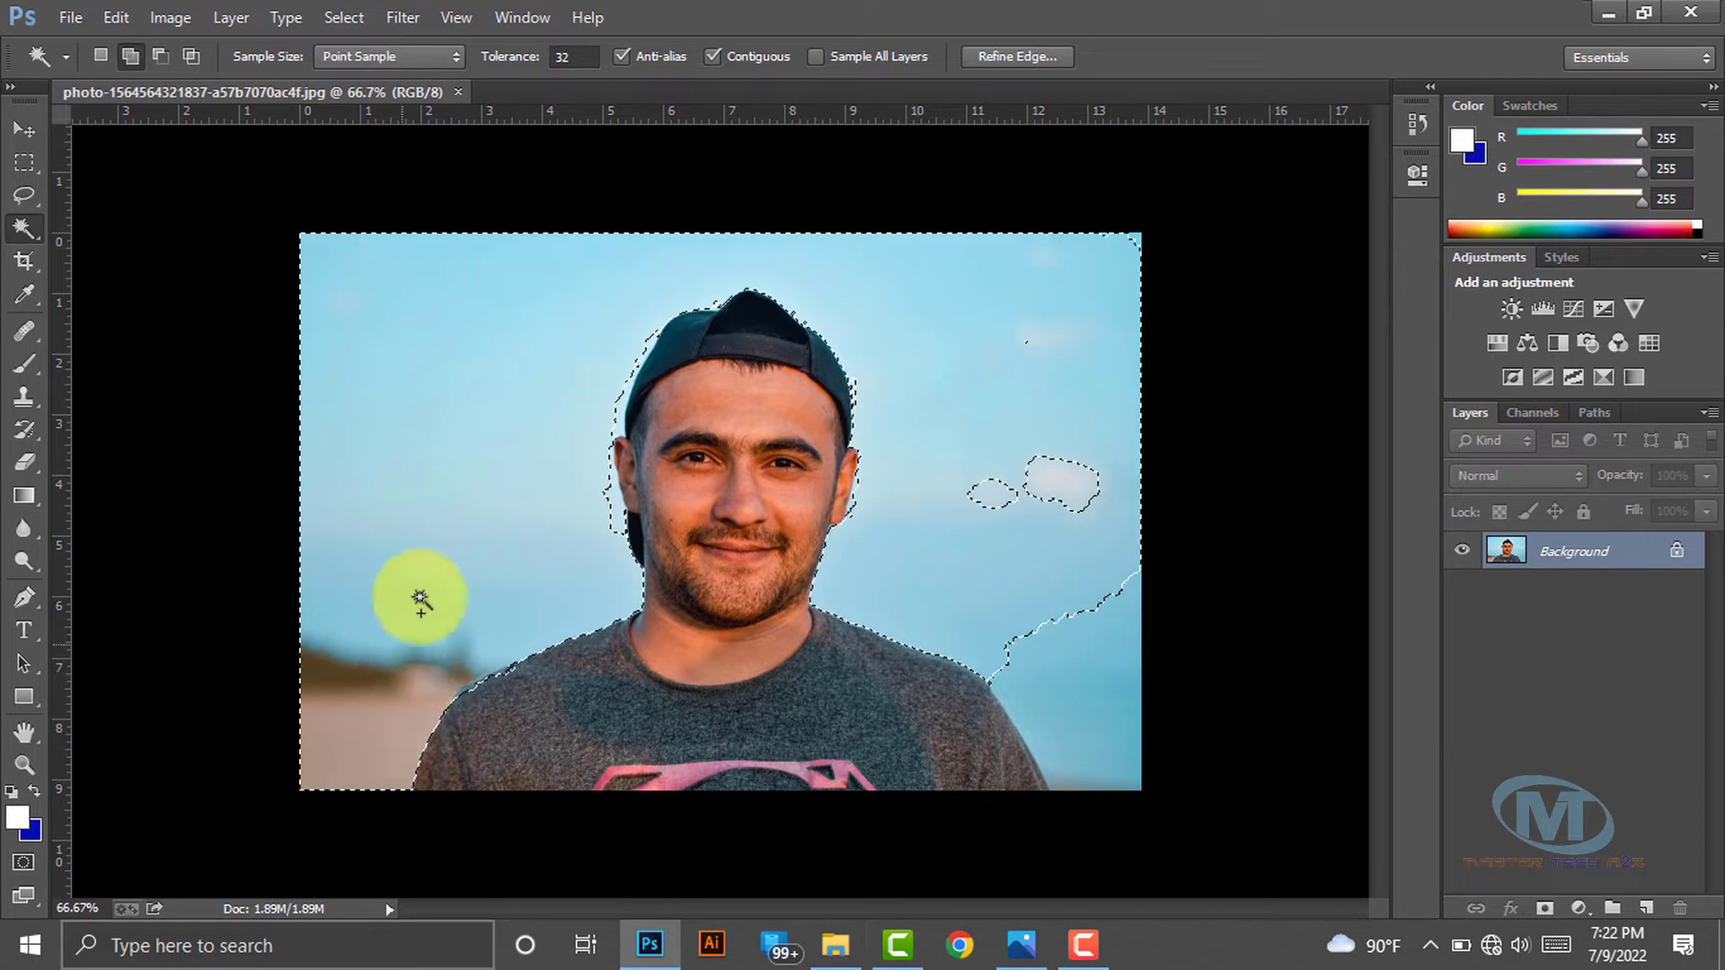
pyautogui.click(612, 510)
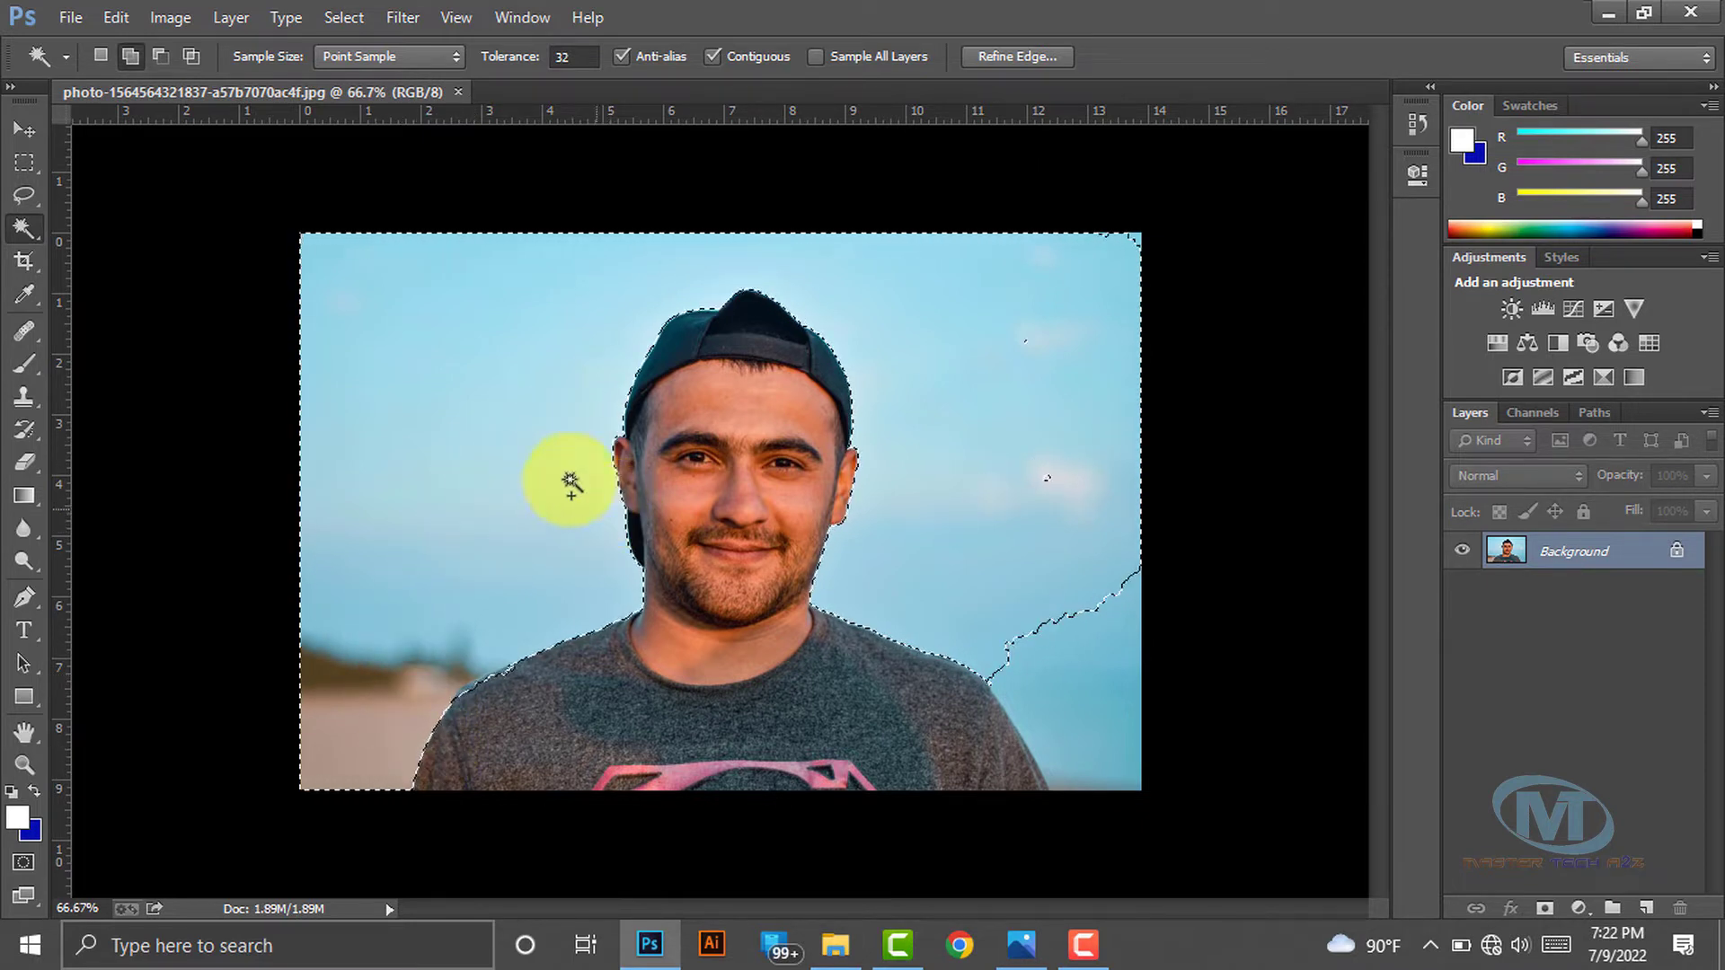
pyautogui.click(1096, 735)
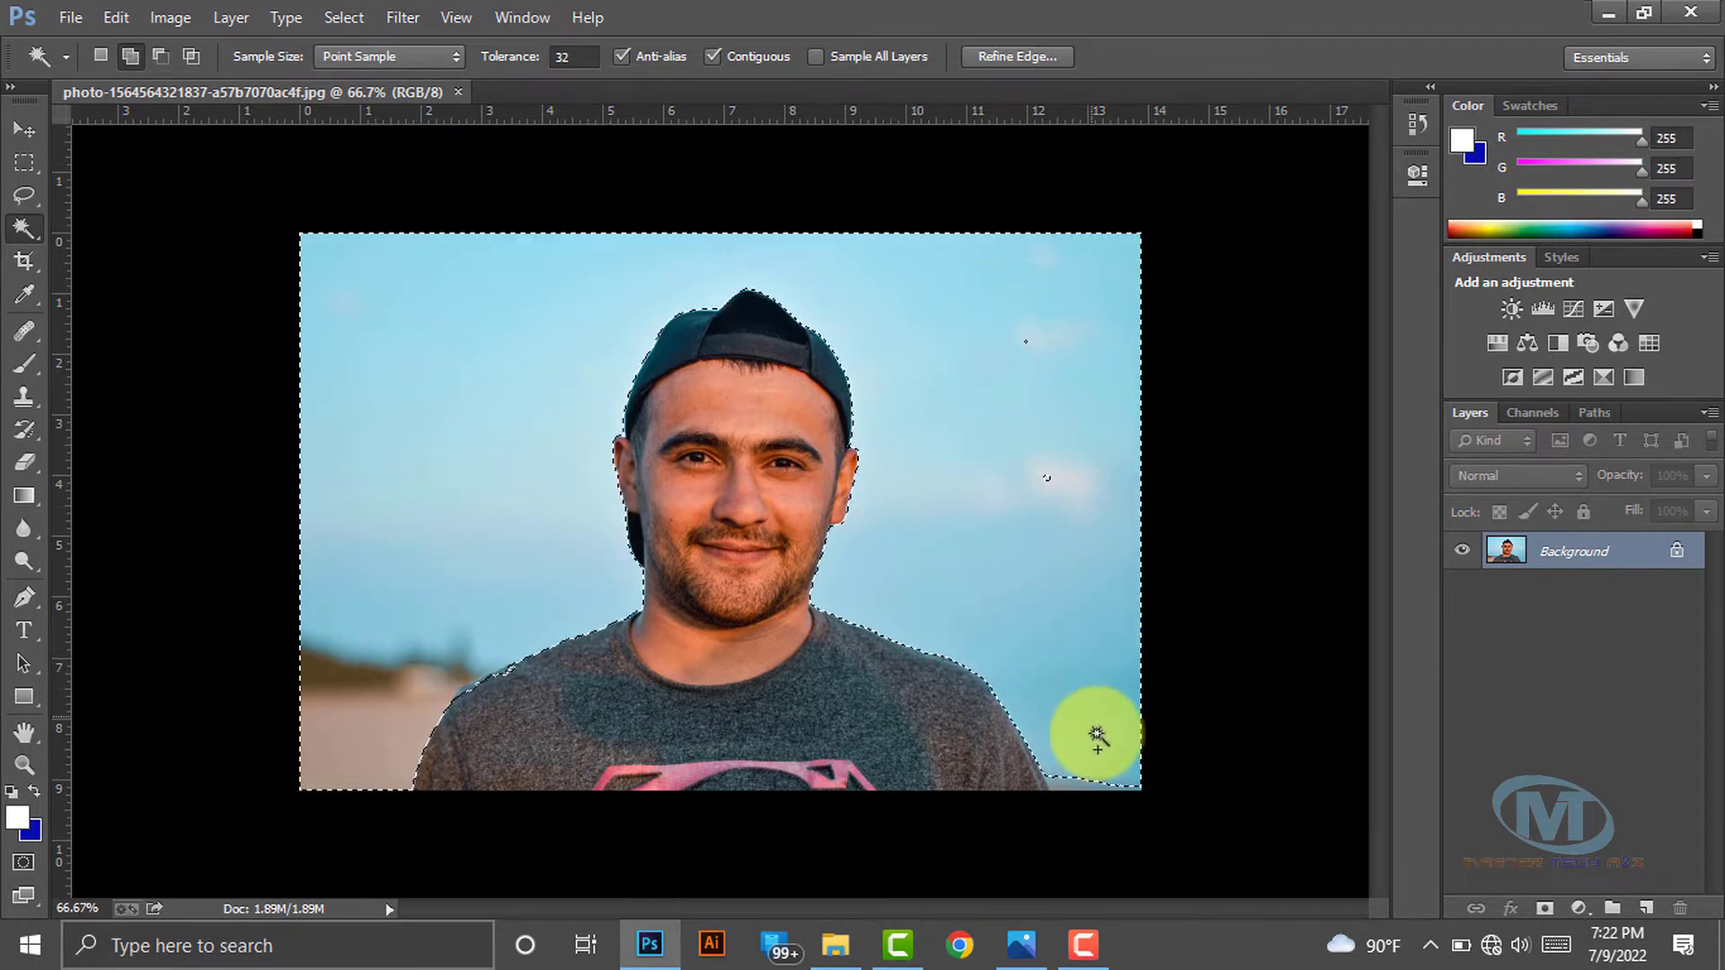
pyautogui.click(1082, 786)
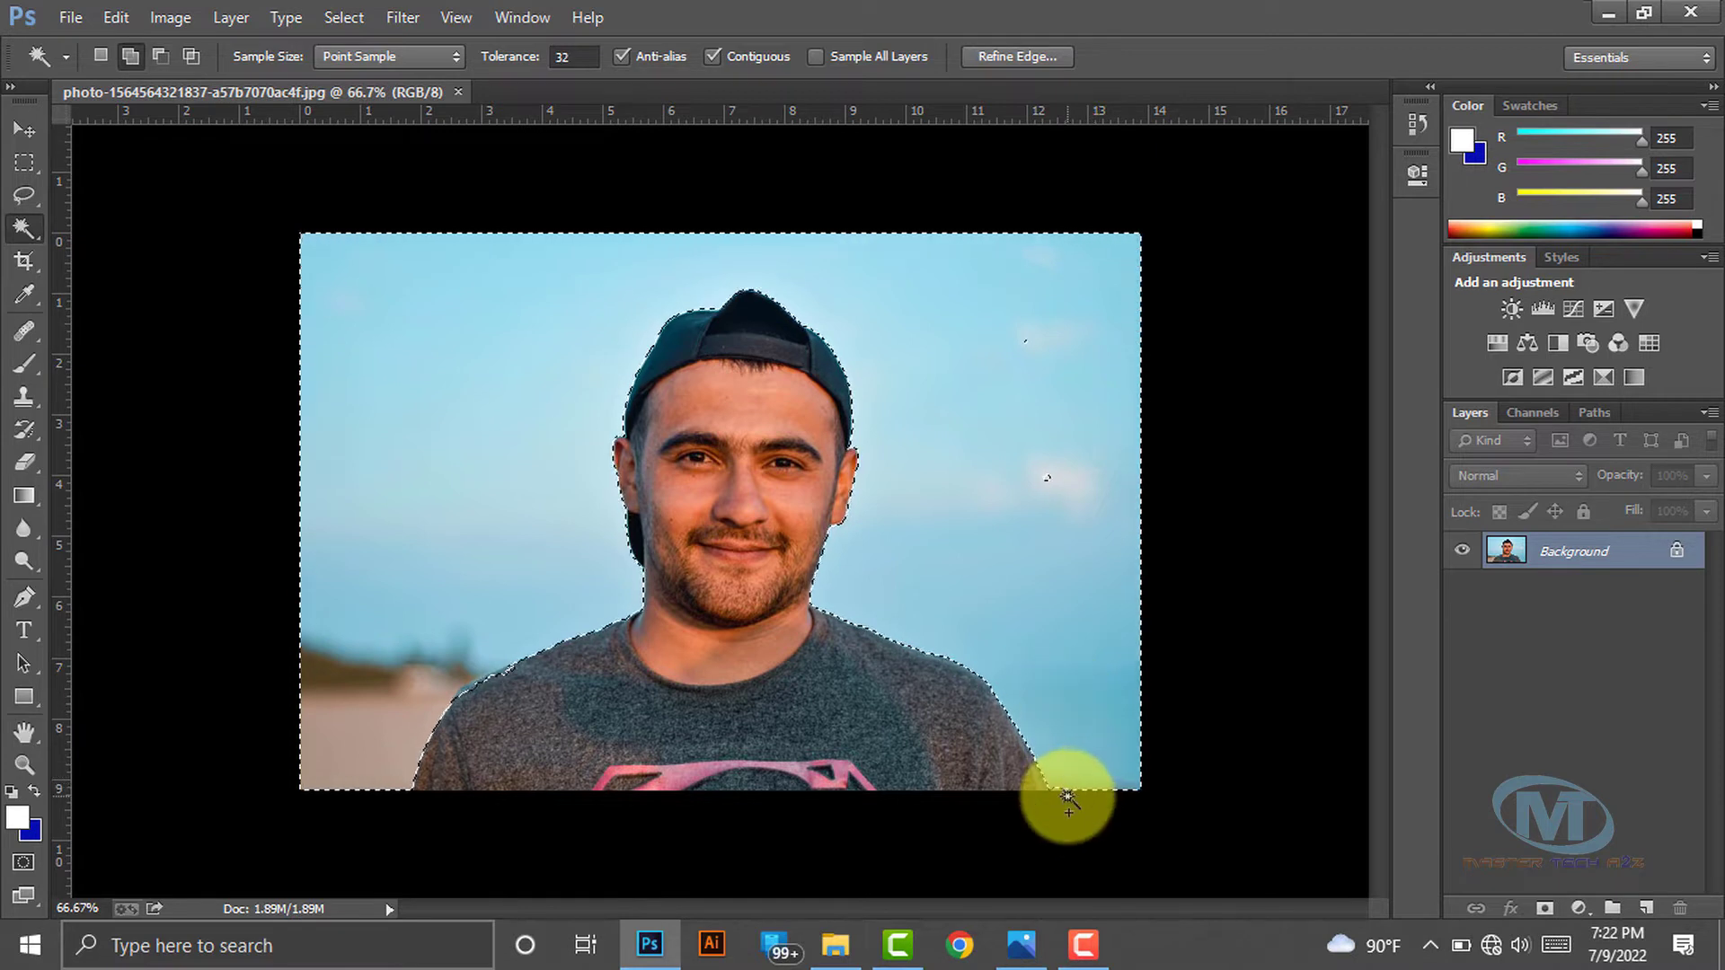
# Clear and restore the background selection, and fill it with the blue background colour
pyautogui.hotkey('ctrl', 'd')
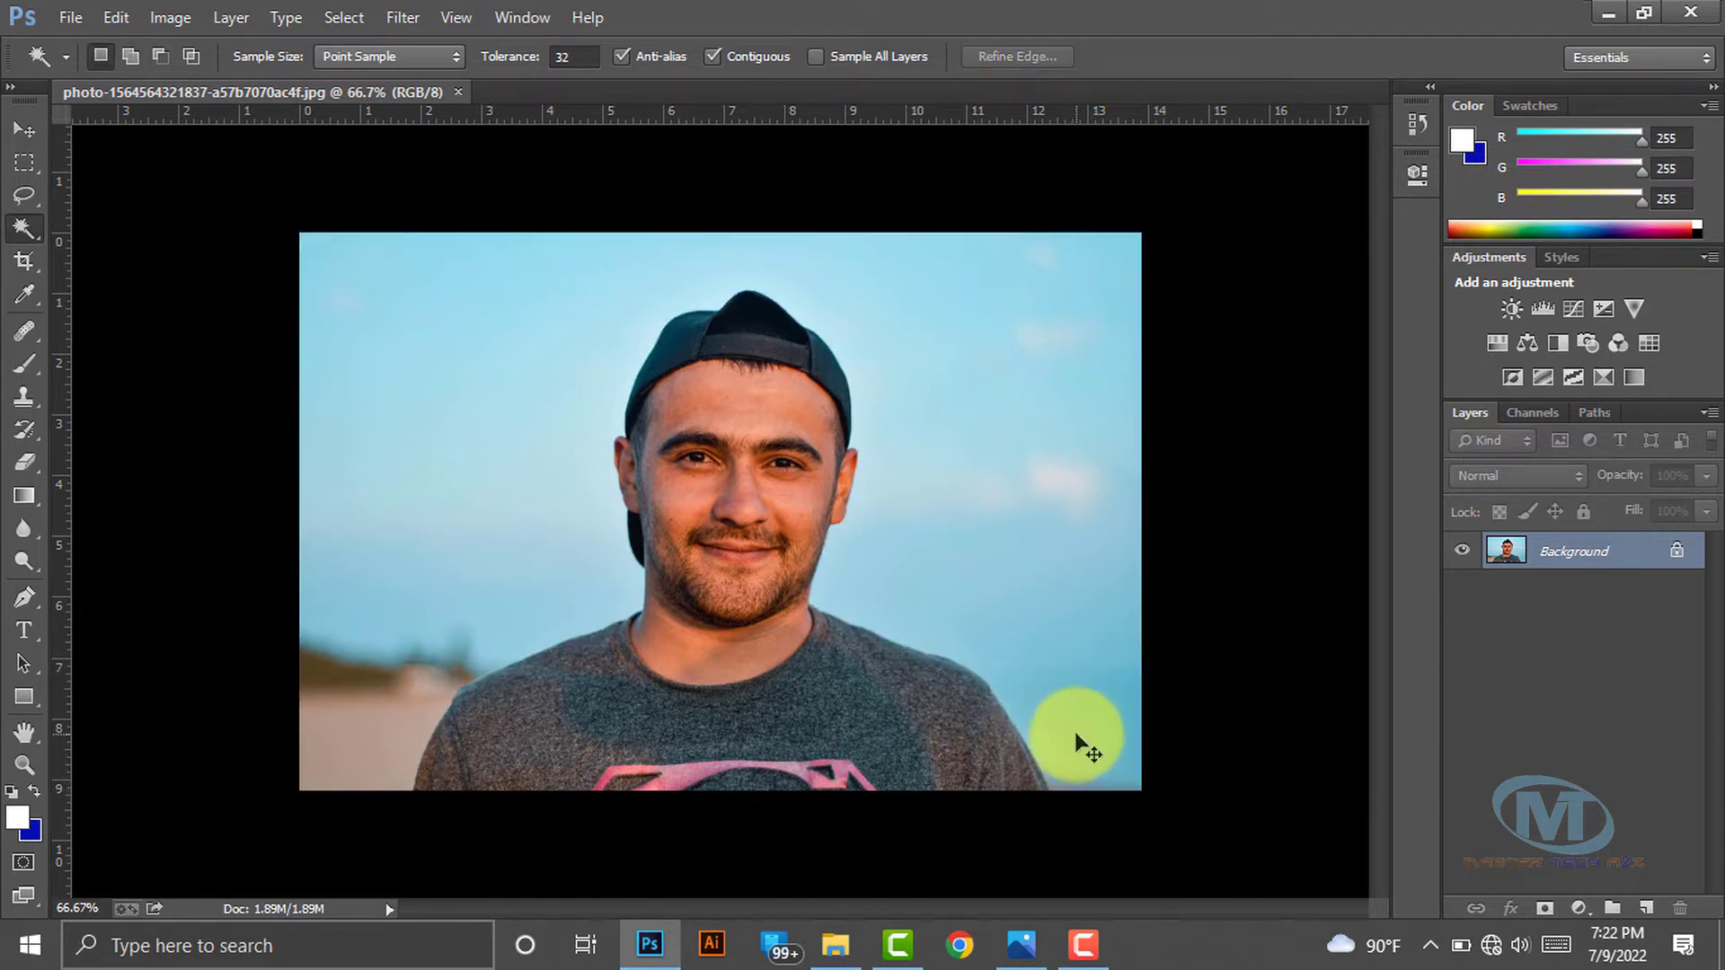
pyautogui.hotkey('ctrl', 'shift', 'd')
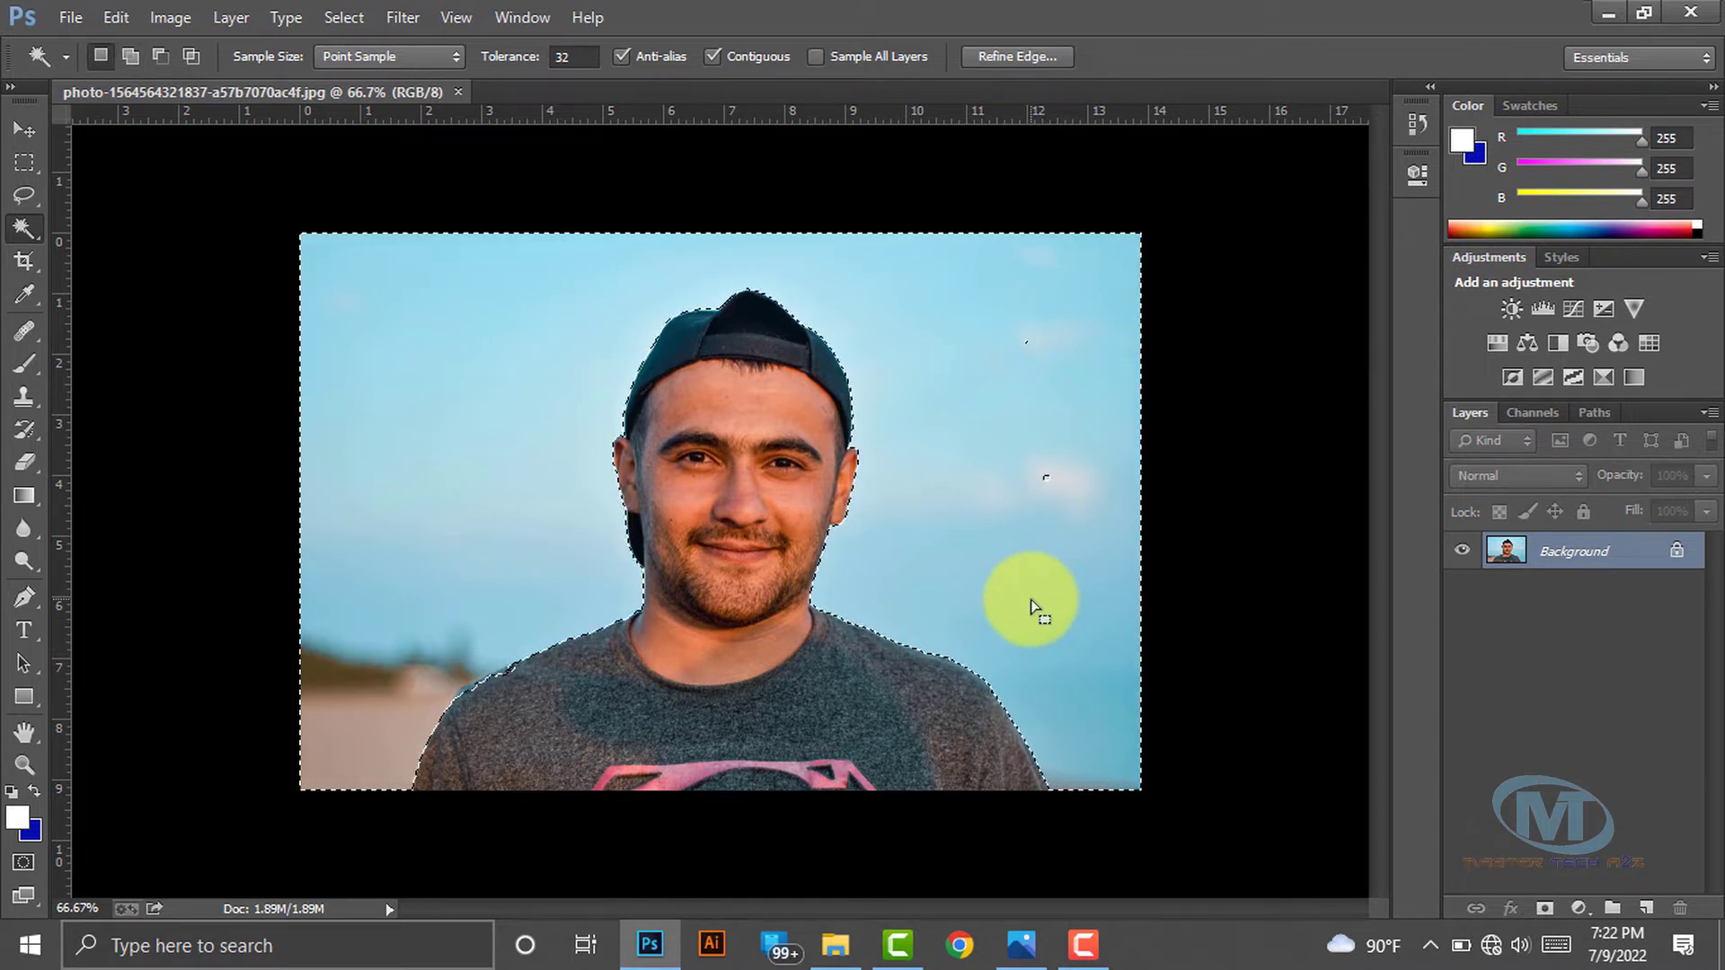
pyautogui.hotkey('ctrl', 'BackSpace')
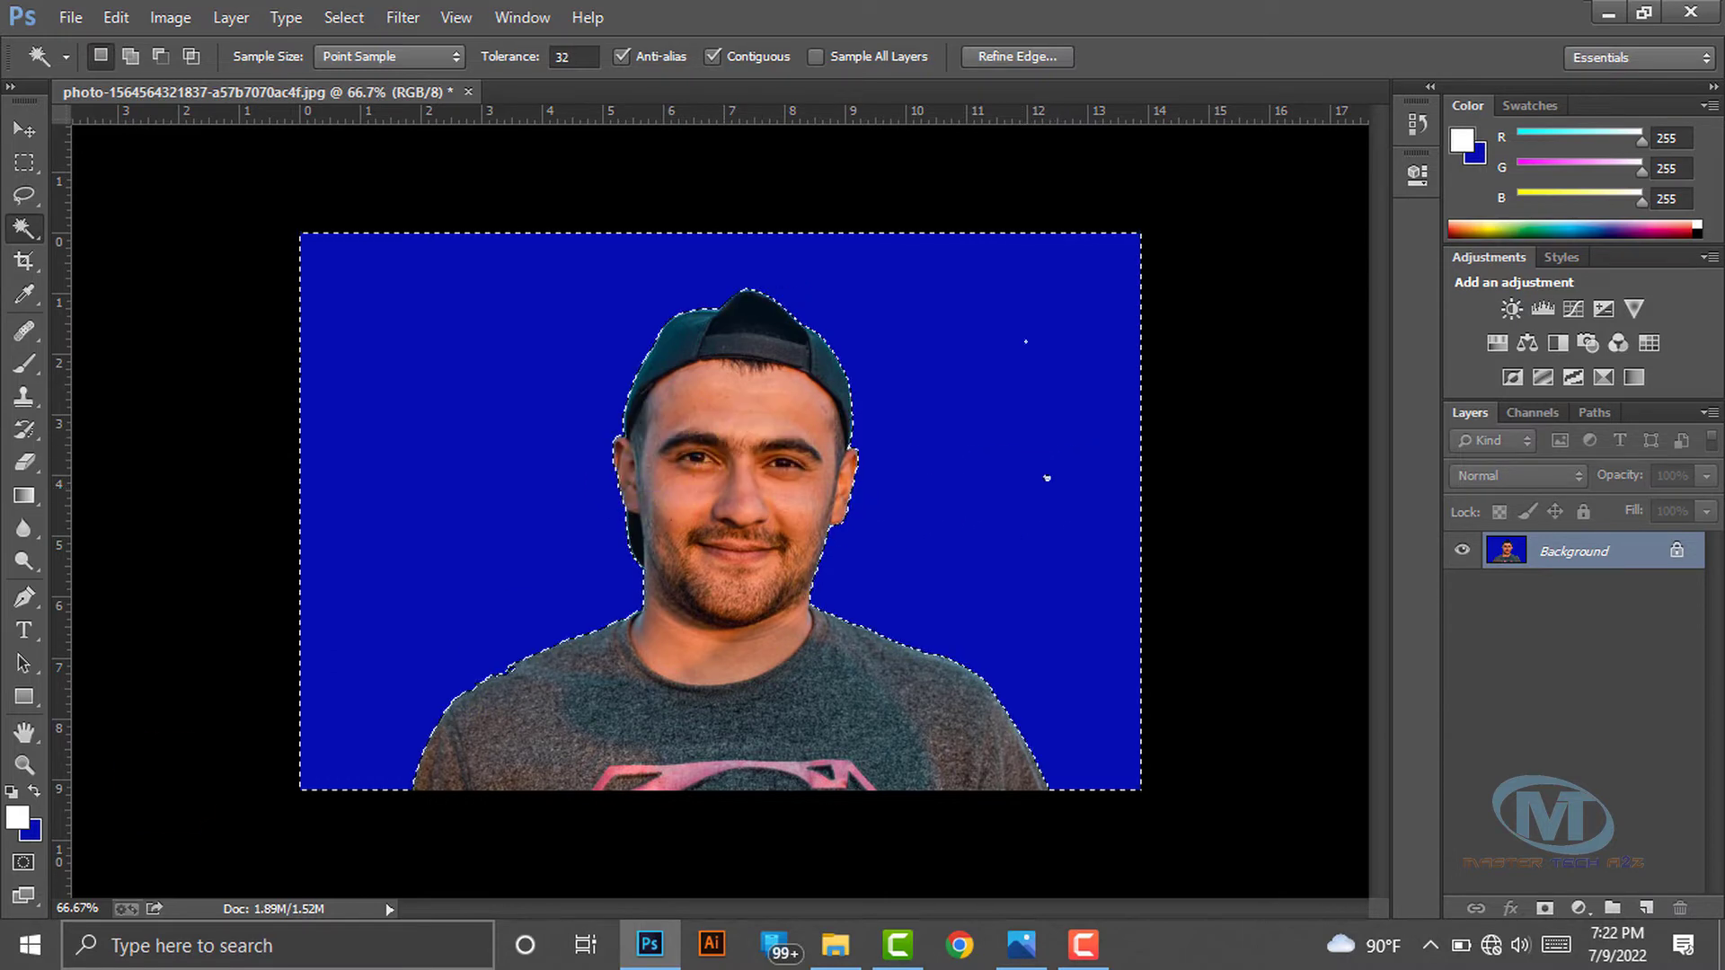
# Set the background colour to red ef1025 and fill the selected area around the man with it
pyautogui.click(34, 823)
pyautogui.click(703, 394)
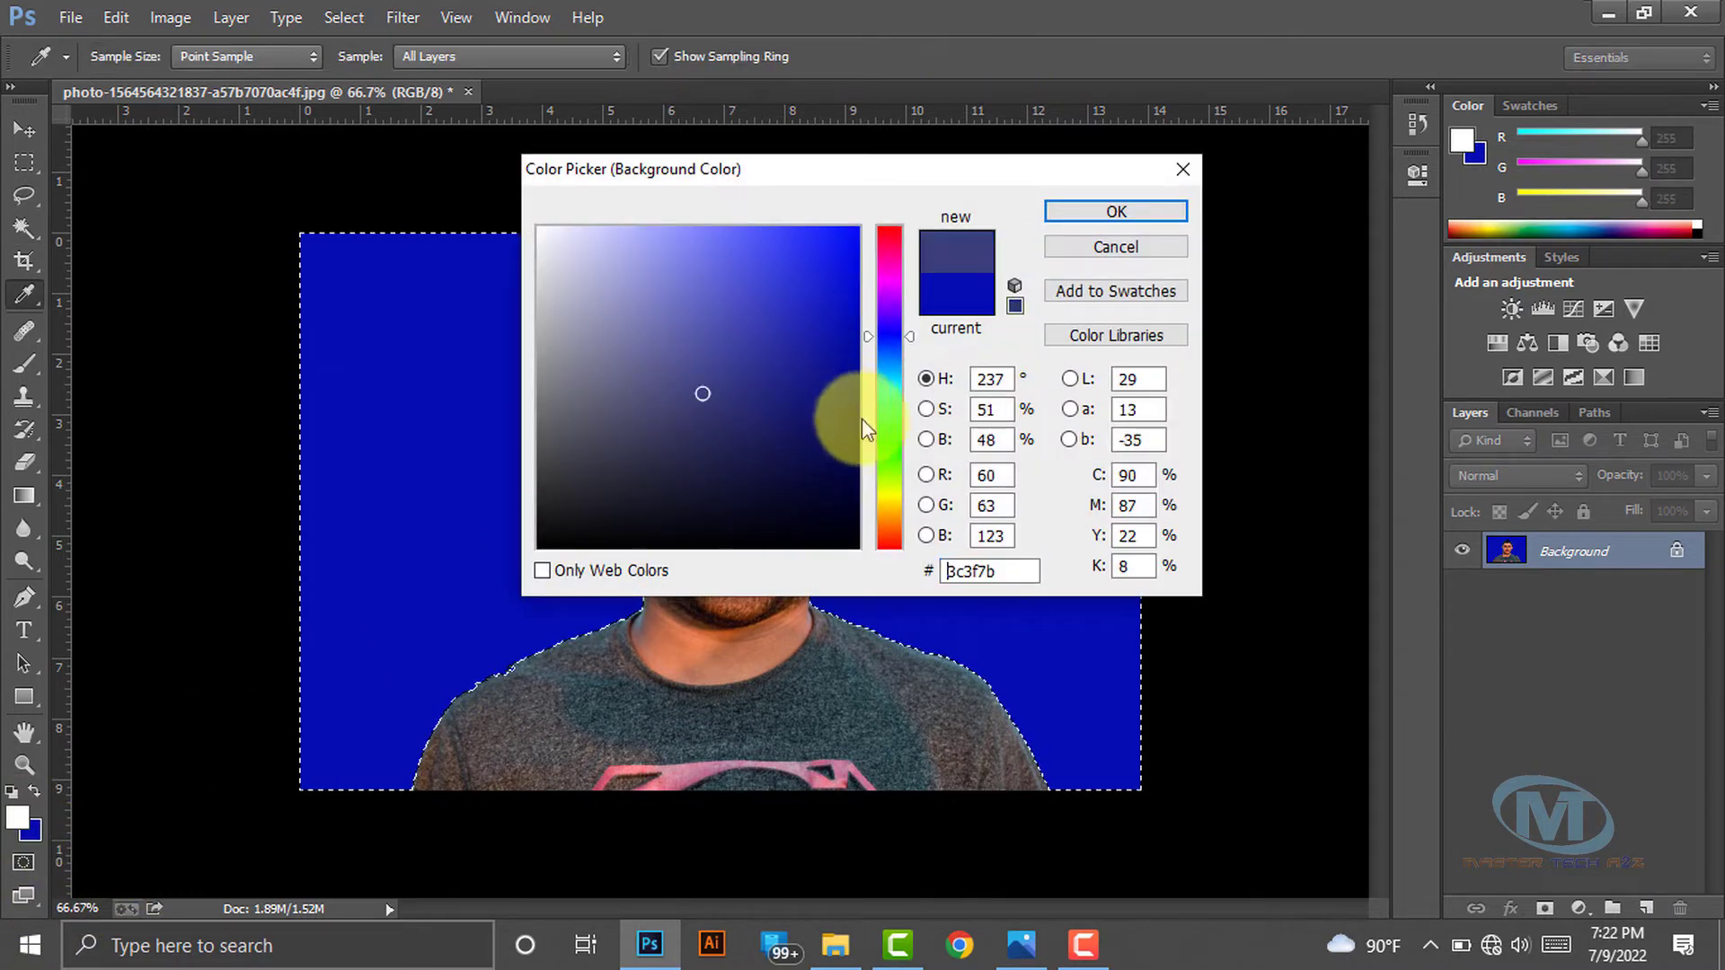
pyautogui.click(890, 452)
pyautogui.click(885, 242)
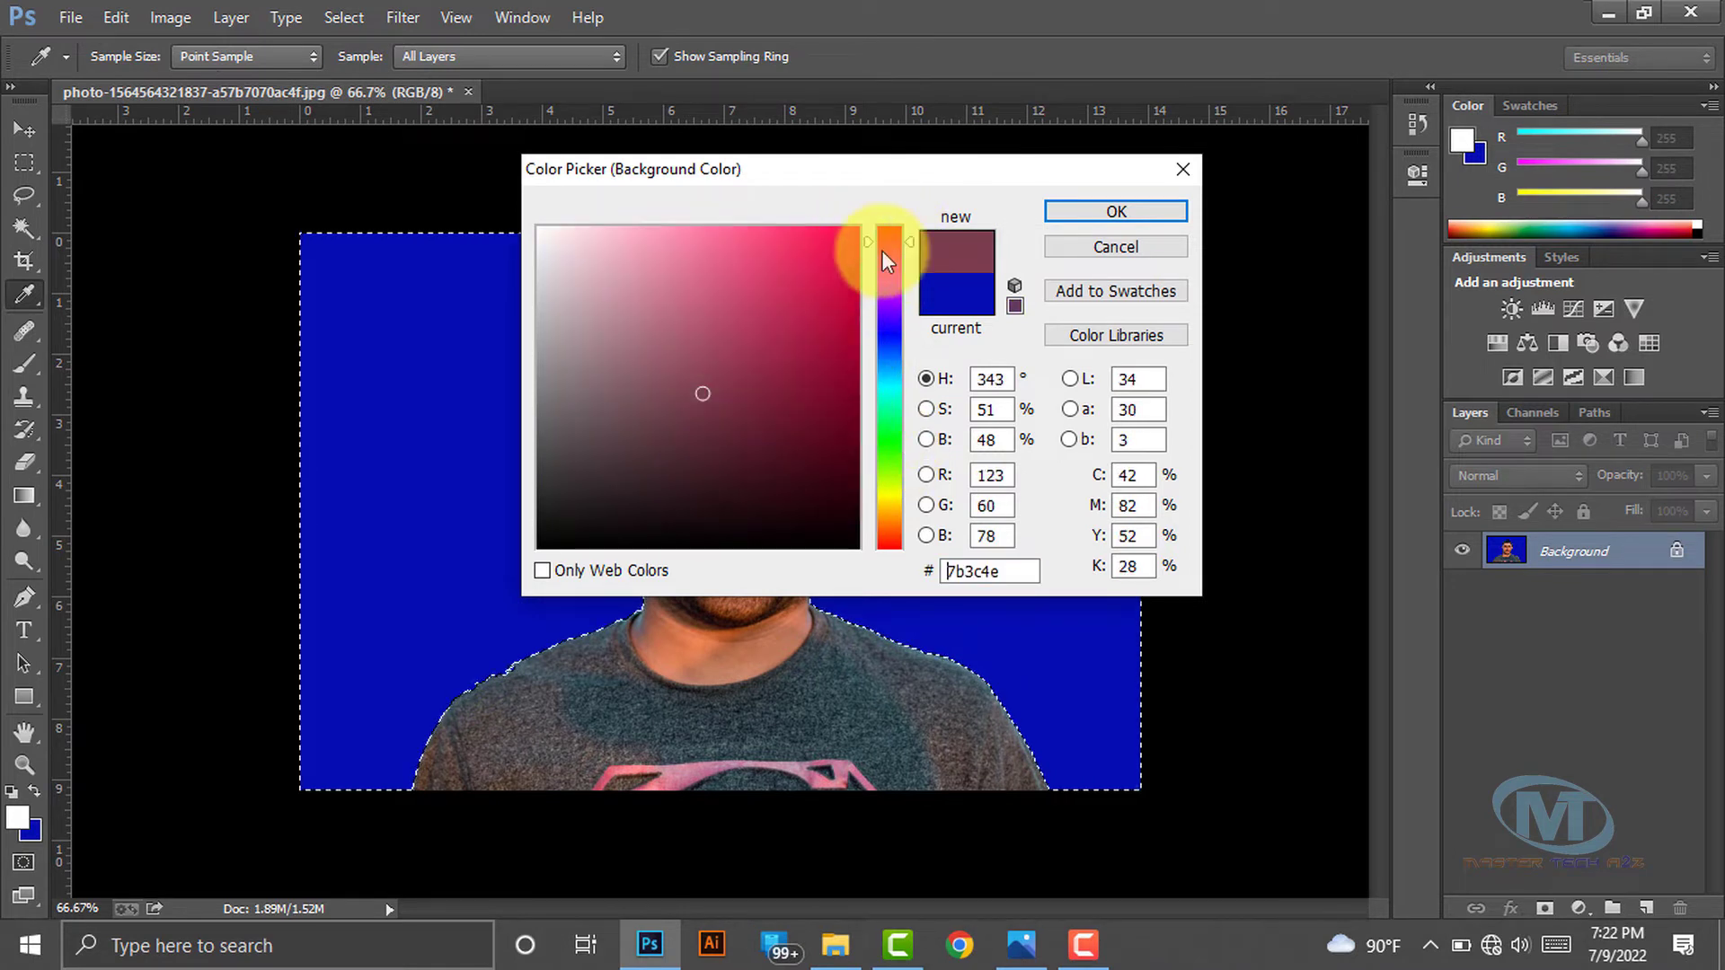
pyautogui.moveTo(823, 253); pyautogui.dragTo(835, 246)
pyautogui.click(879, 232)
pyautogui.click(835, 245)
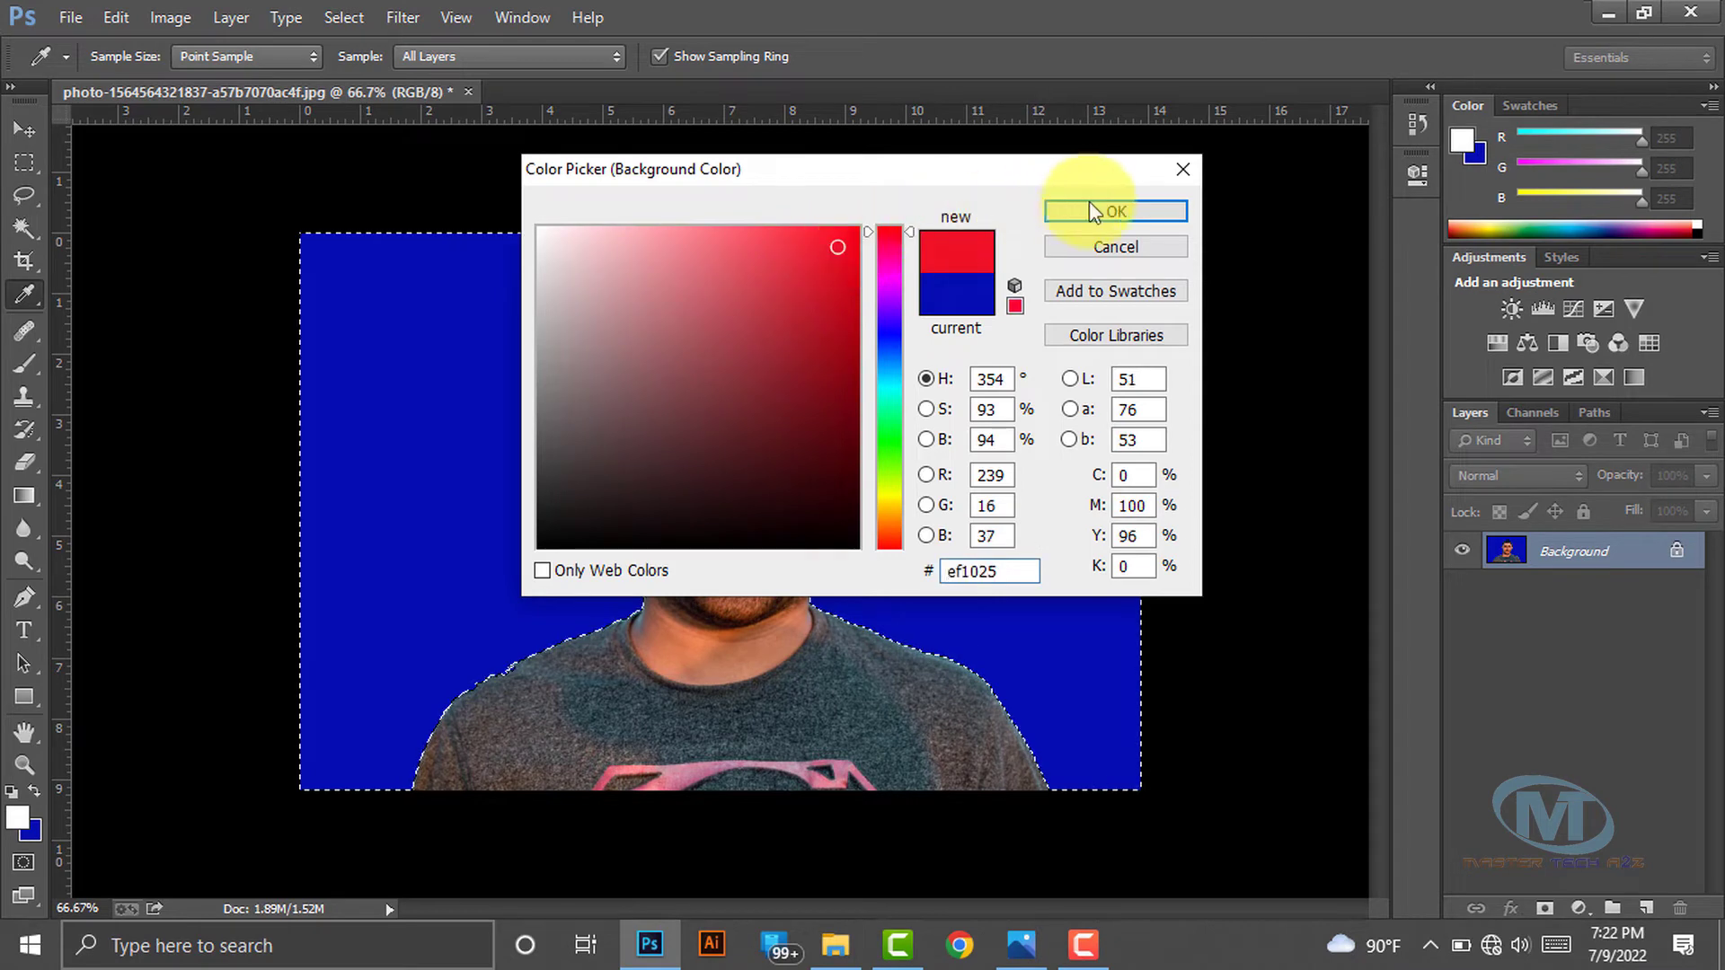
pyautogui.click(1111, 212)
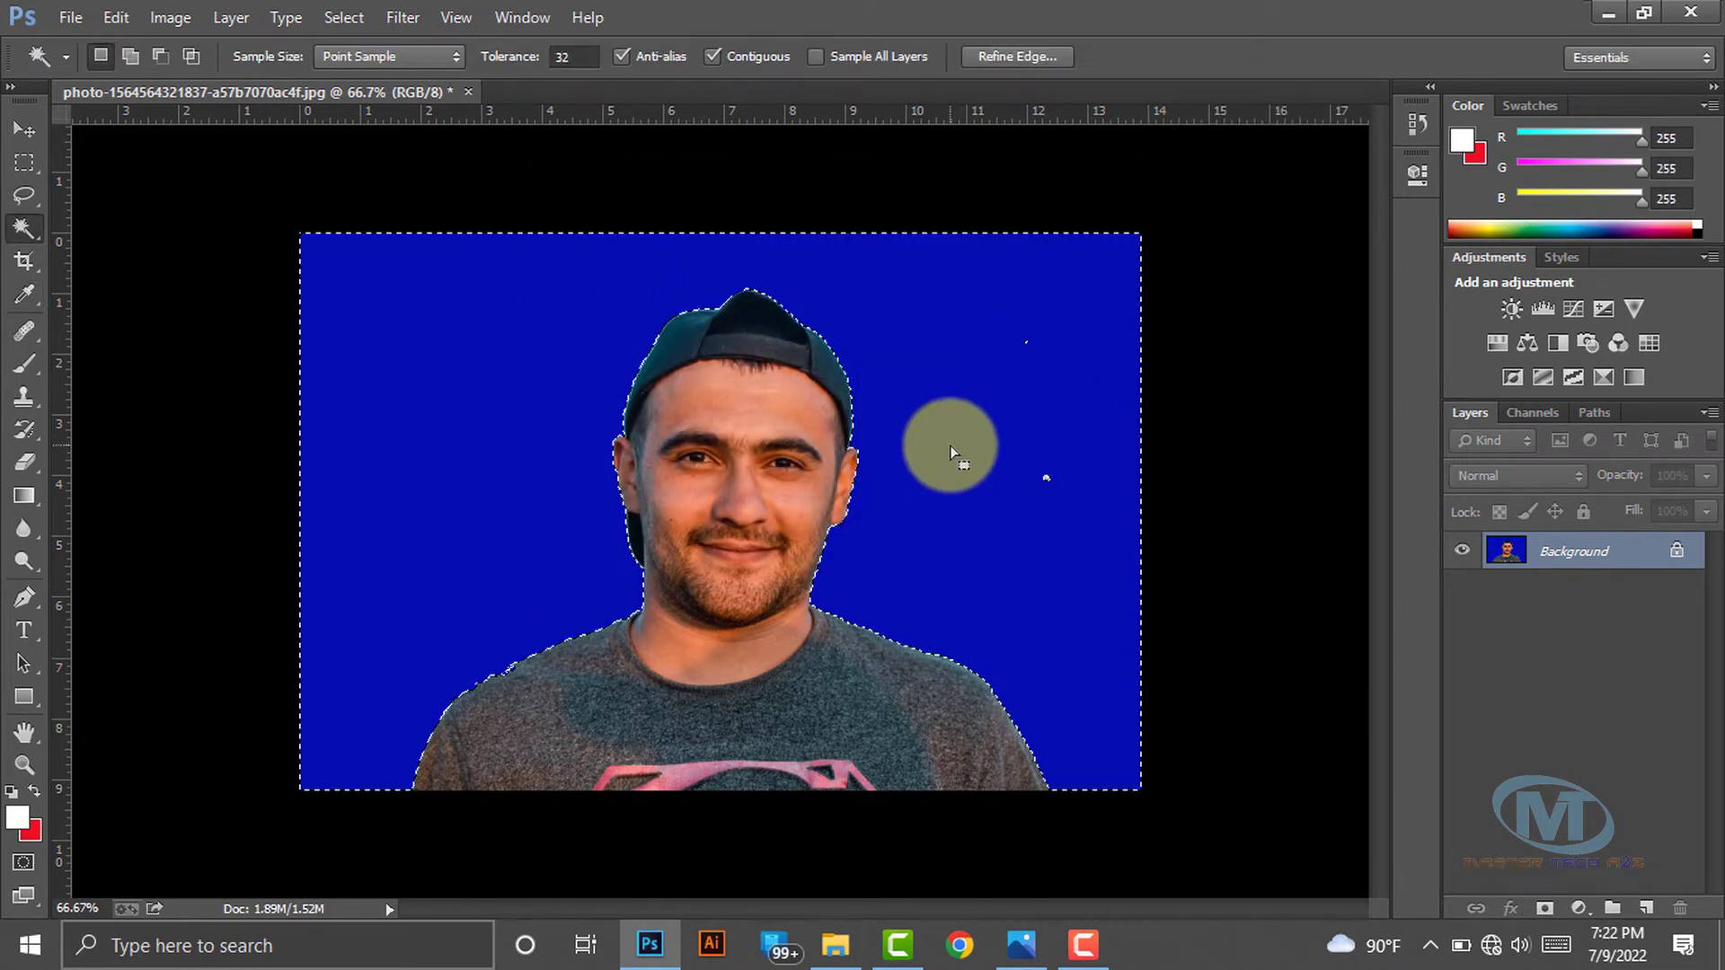
pyautogui.hotkey('ctrl', 'BackSpace')
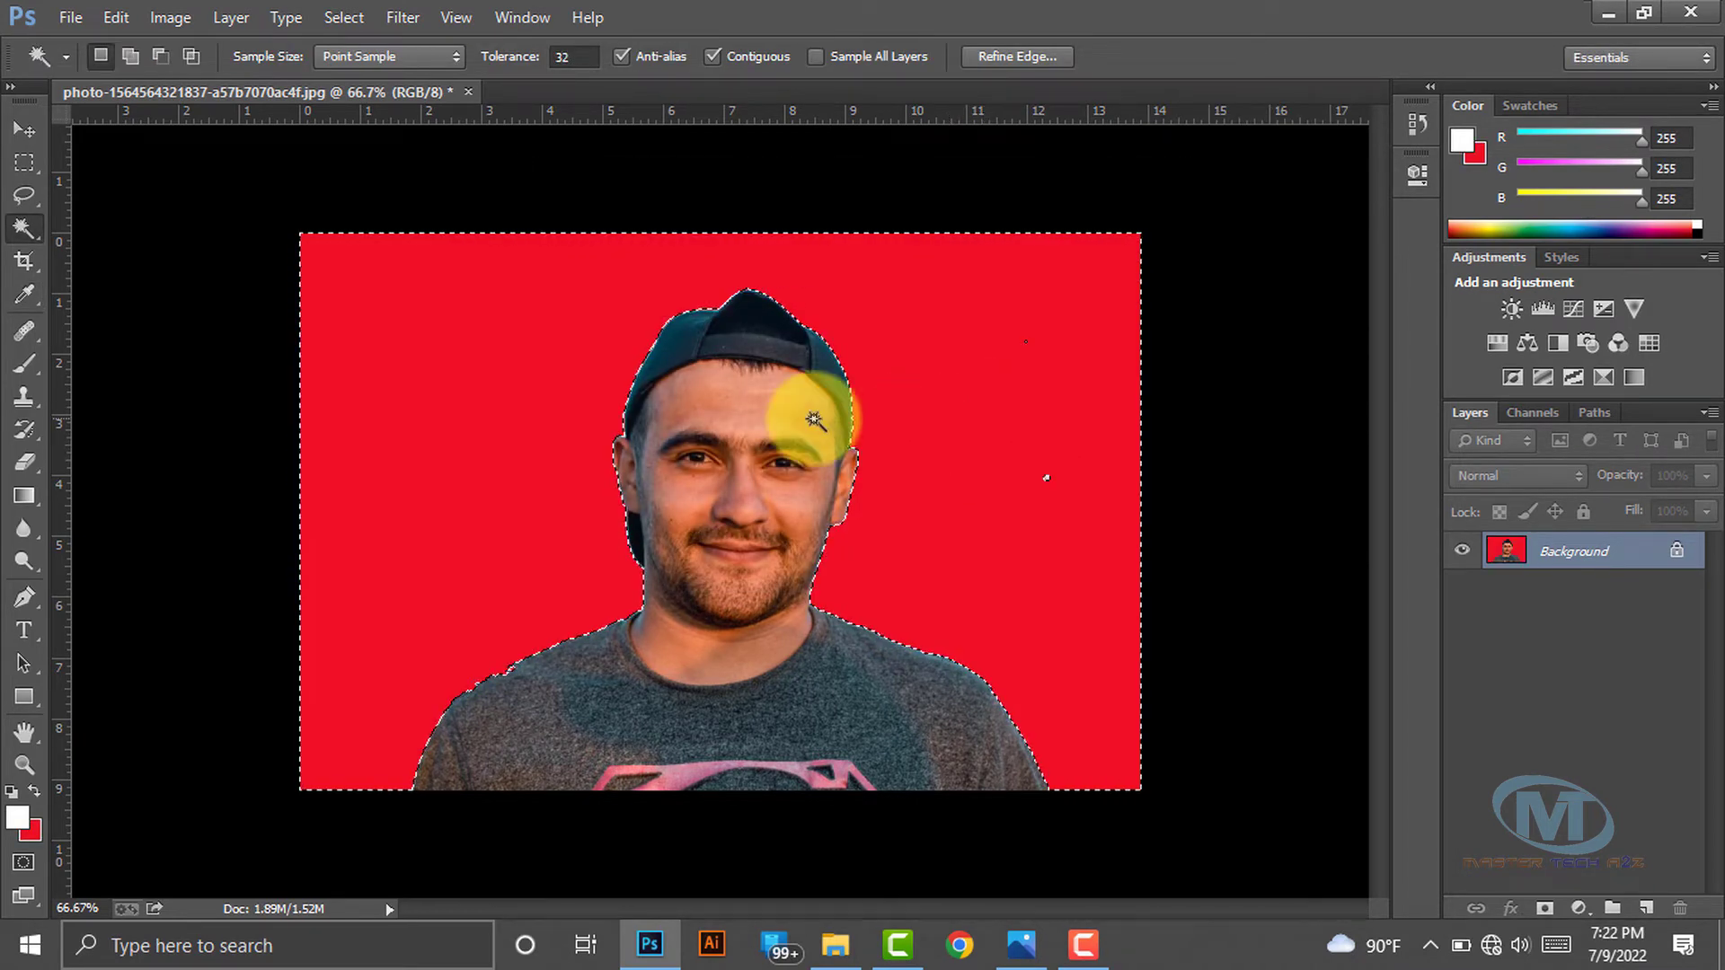
# Deselect everything and reselect the red backdrop around the man with the Magic Wand
pyautogui.scroll(1, 1018, 497)
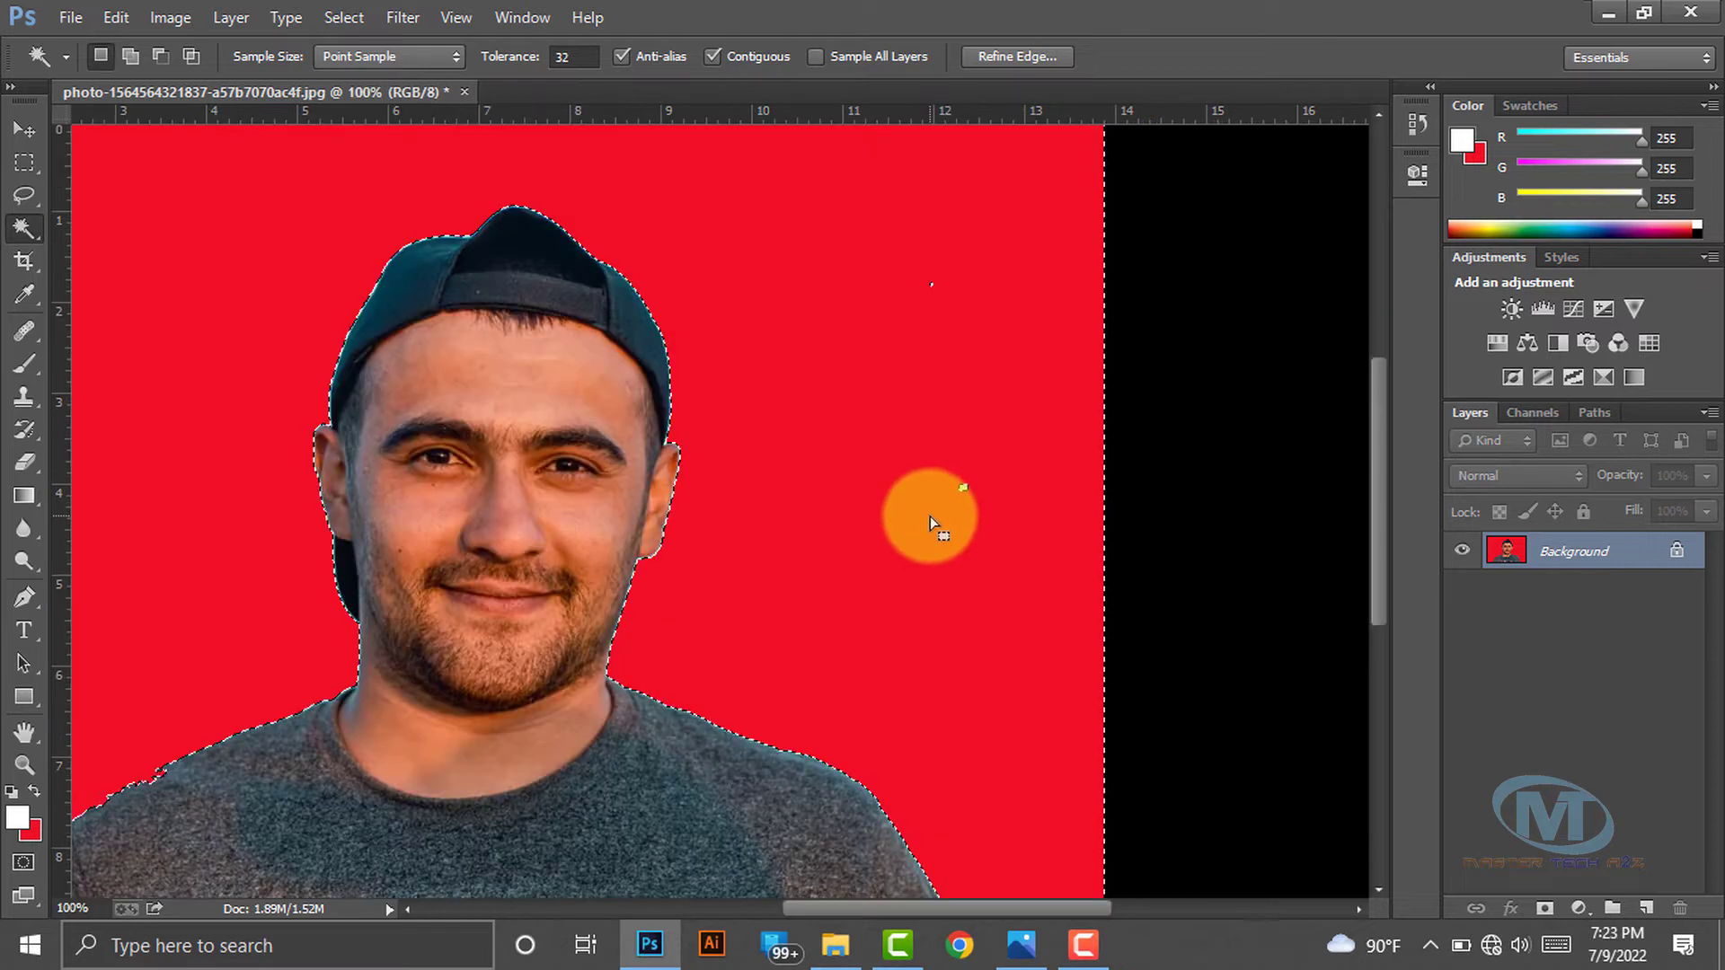
pyautogui.press('e')
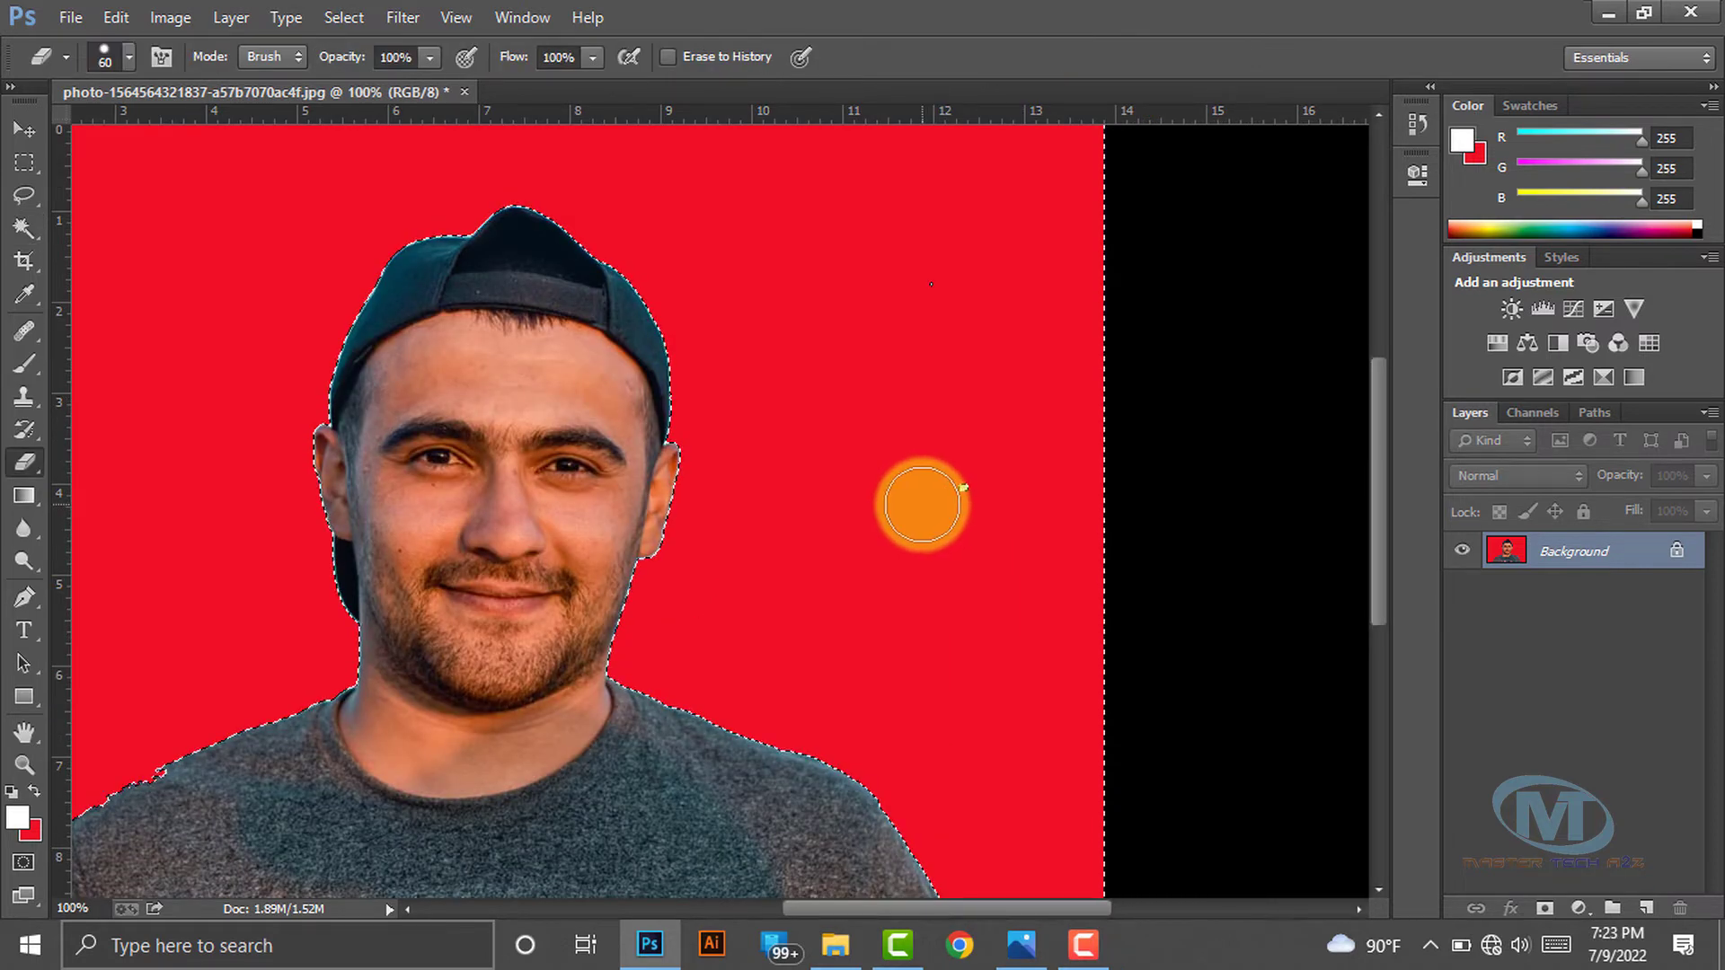
pyautogui.click(25, 227)
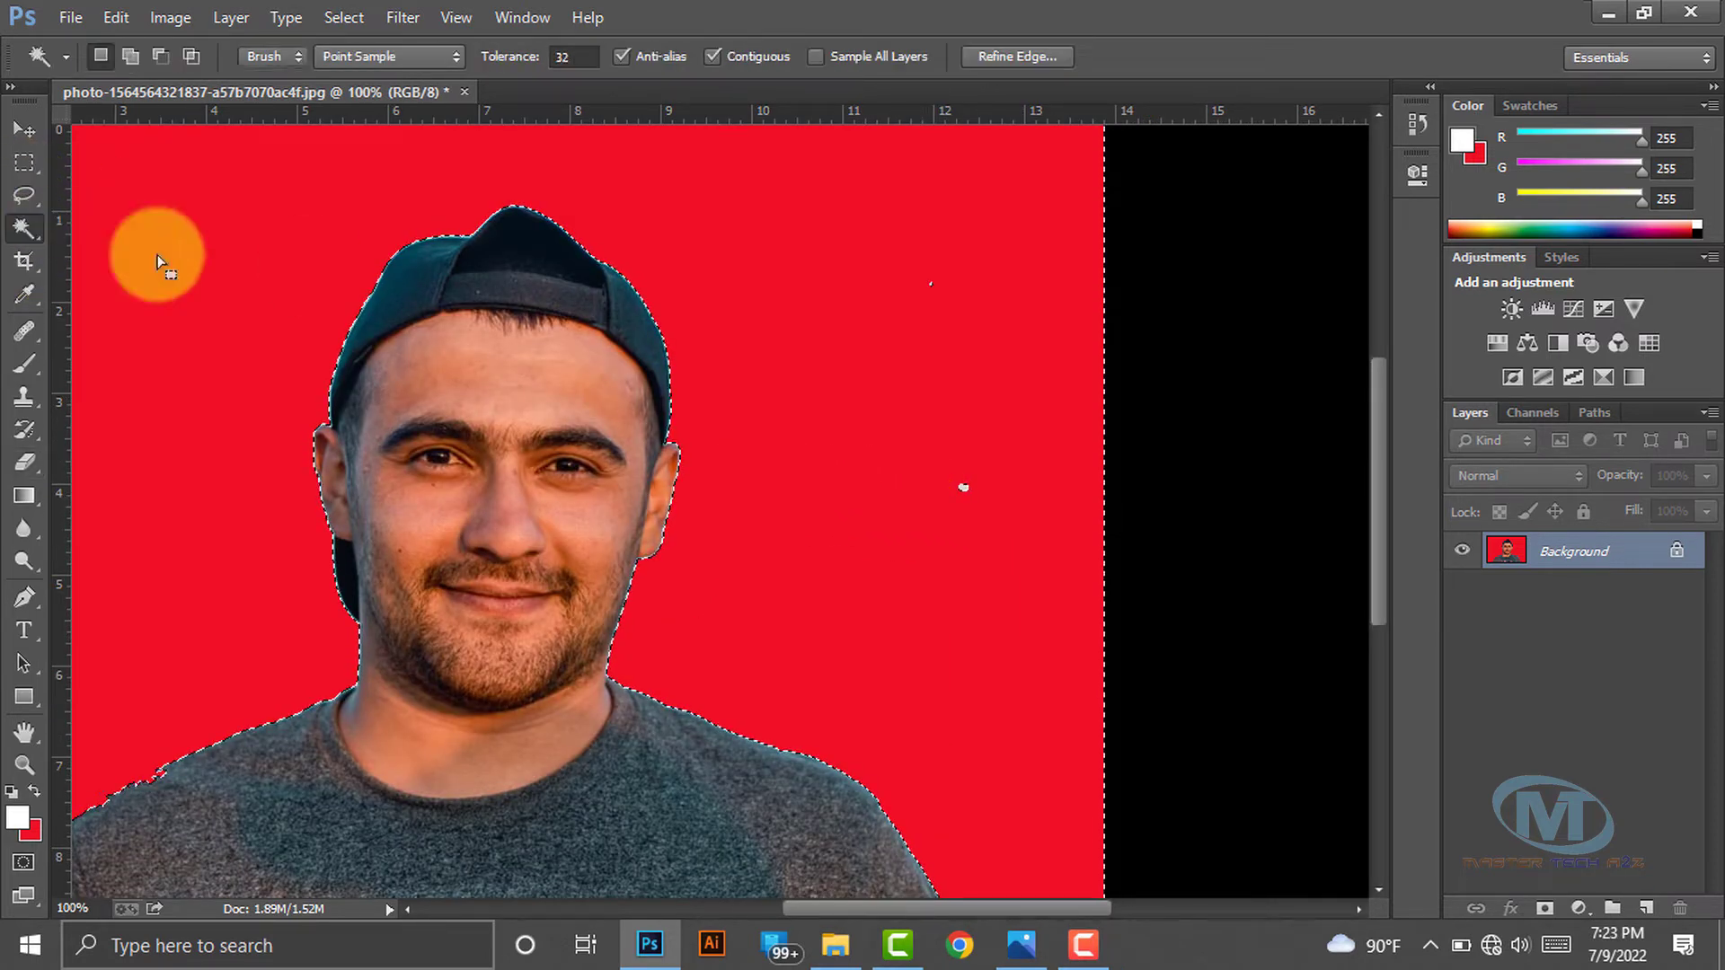
pyautogui.hotkey('ctrl', 'd')
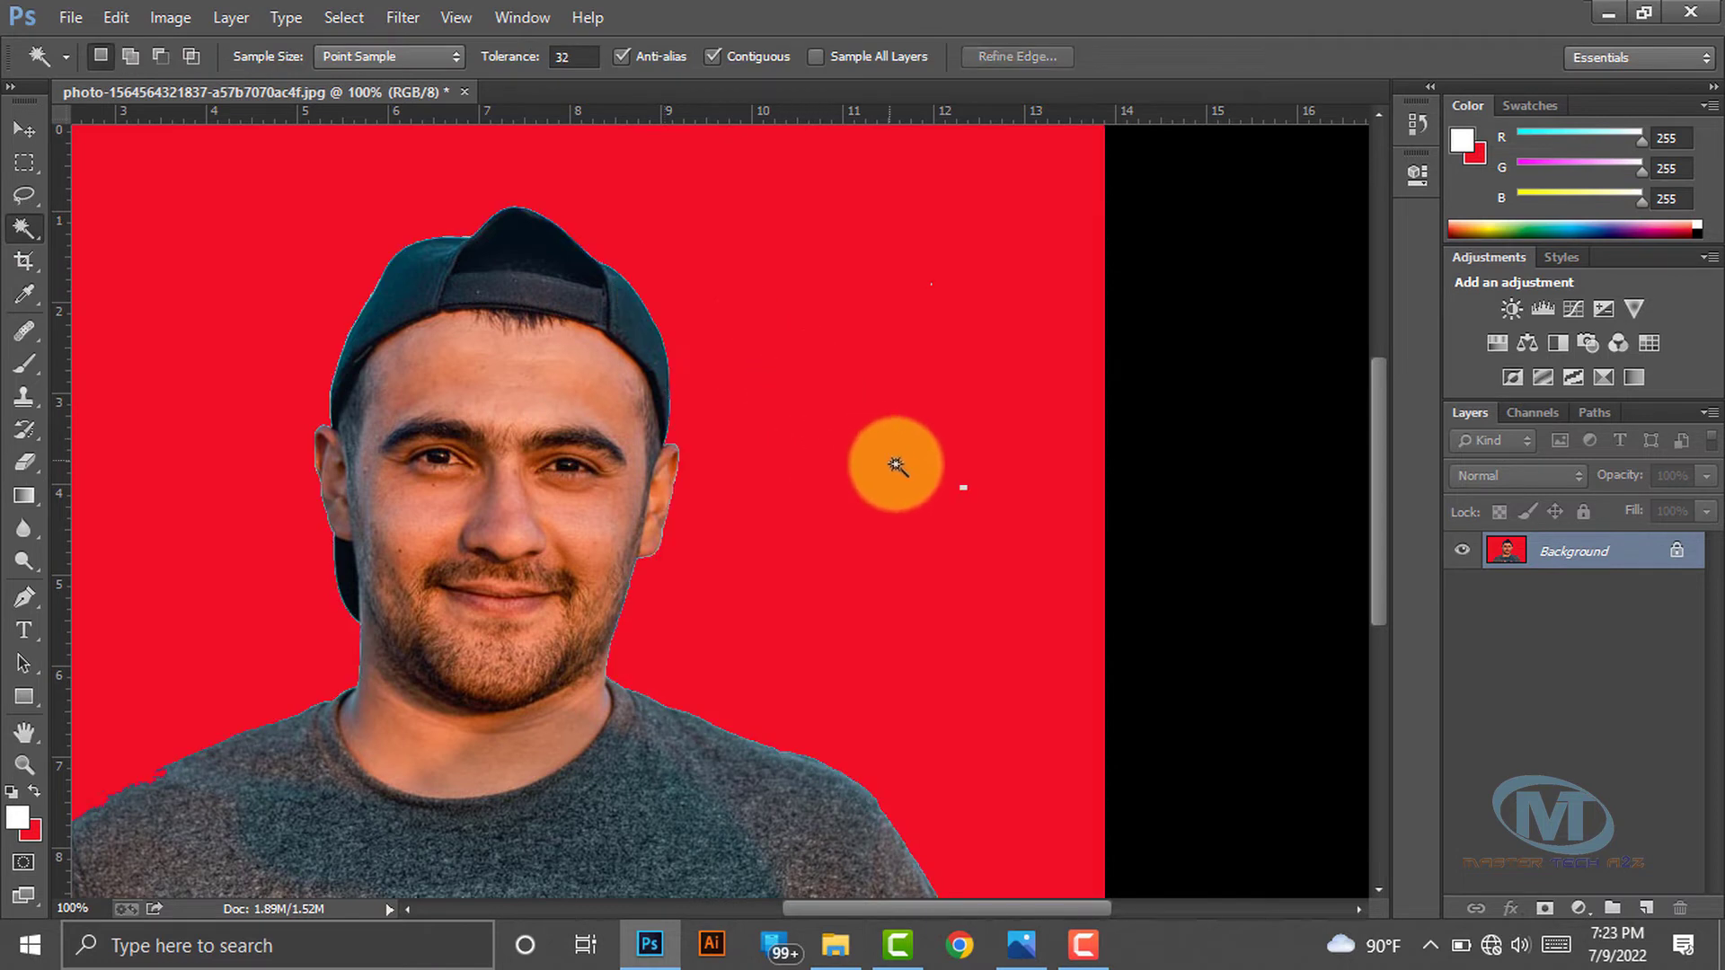
pyautogui.click(980, 492)
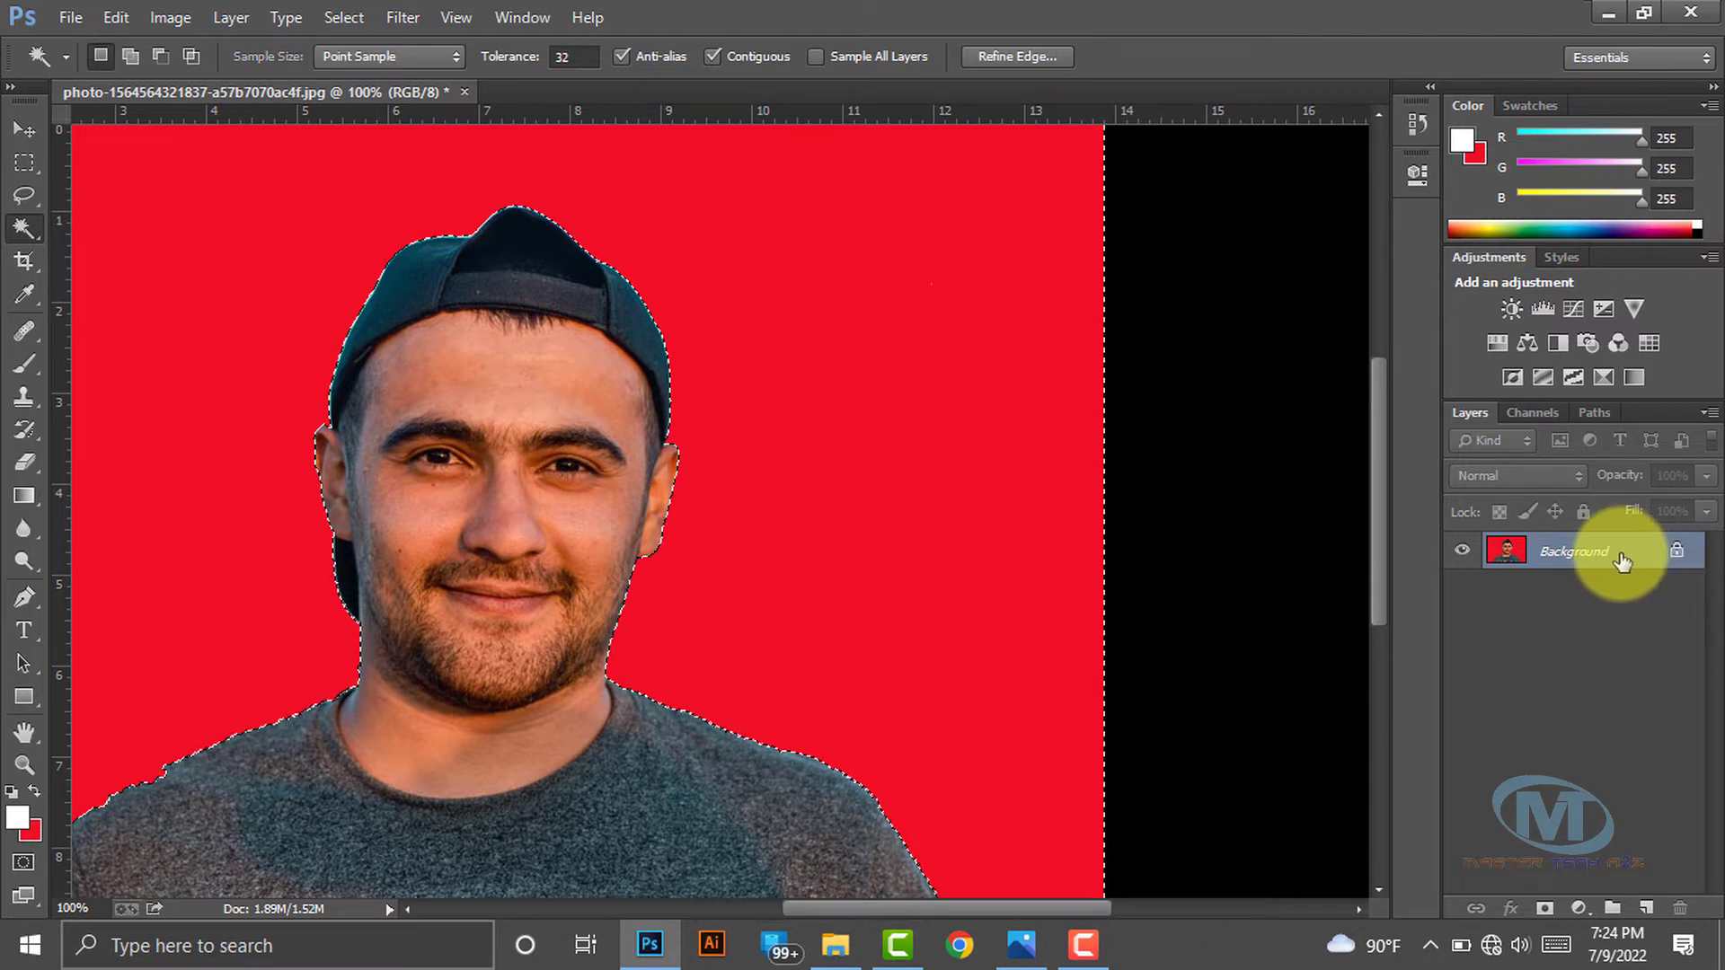
# Convert the locked Background into a regular layer with the default settings and delete the selected red backdrop
pyautogui.doubleClick(1677, 557)
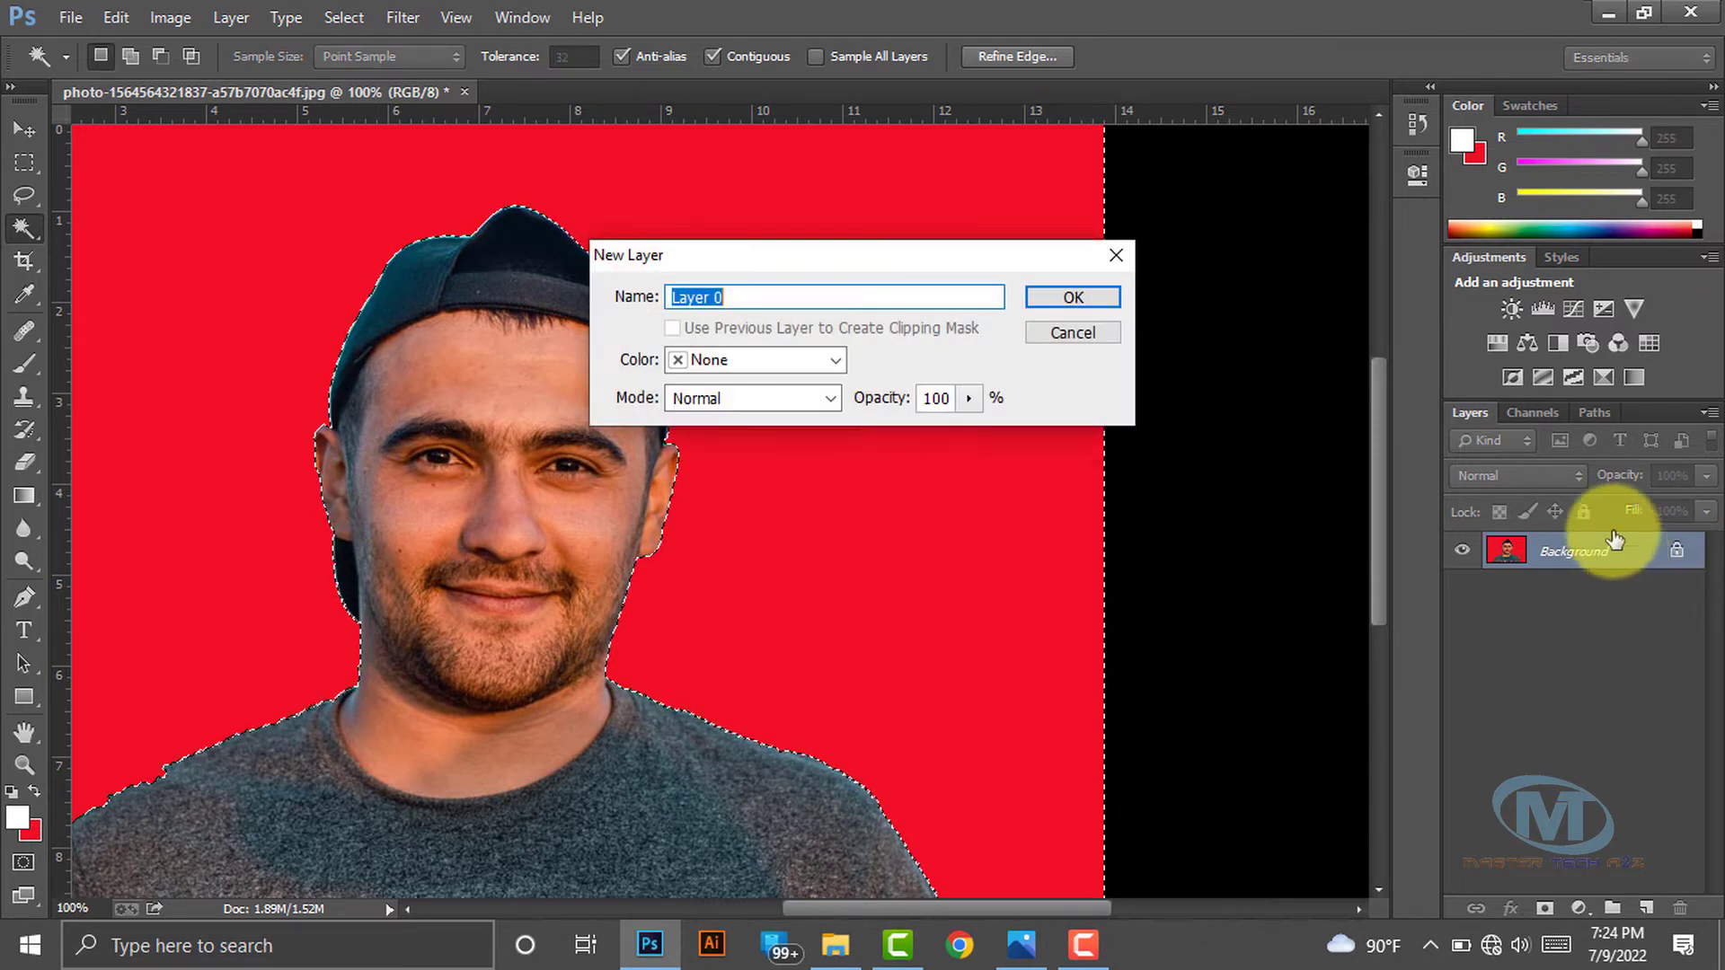
pyautogui.click(1090, 295)
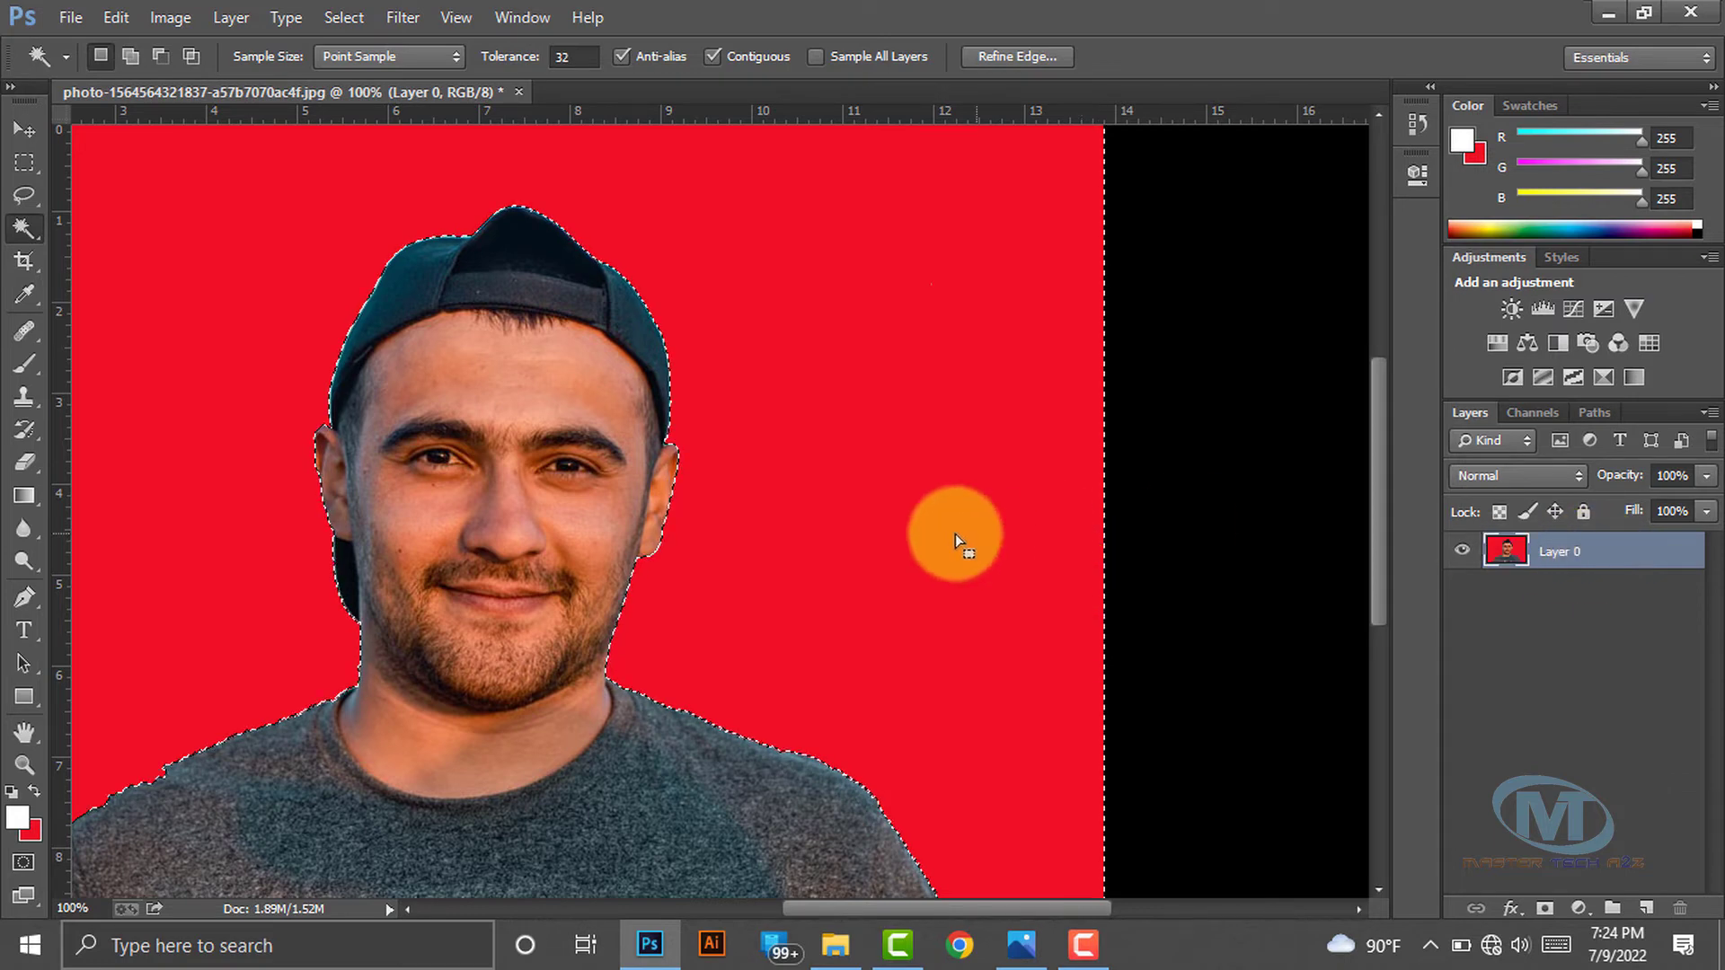
pyautogui.keyDown('alt'); pyautogui.click(670, 562); pyautogui.keyUp('alt')
pyautogui.keyDown('alt'); pyautogui.click(762, 536); pyautogui.keyUp('alt')
pyautogui.keyDown('ctrl'); pyautogui.click(830, 524); pyautogui.keyUp('ctrl')
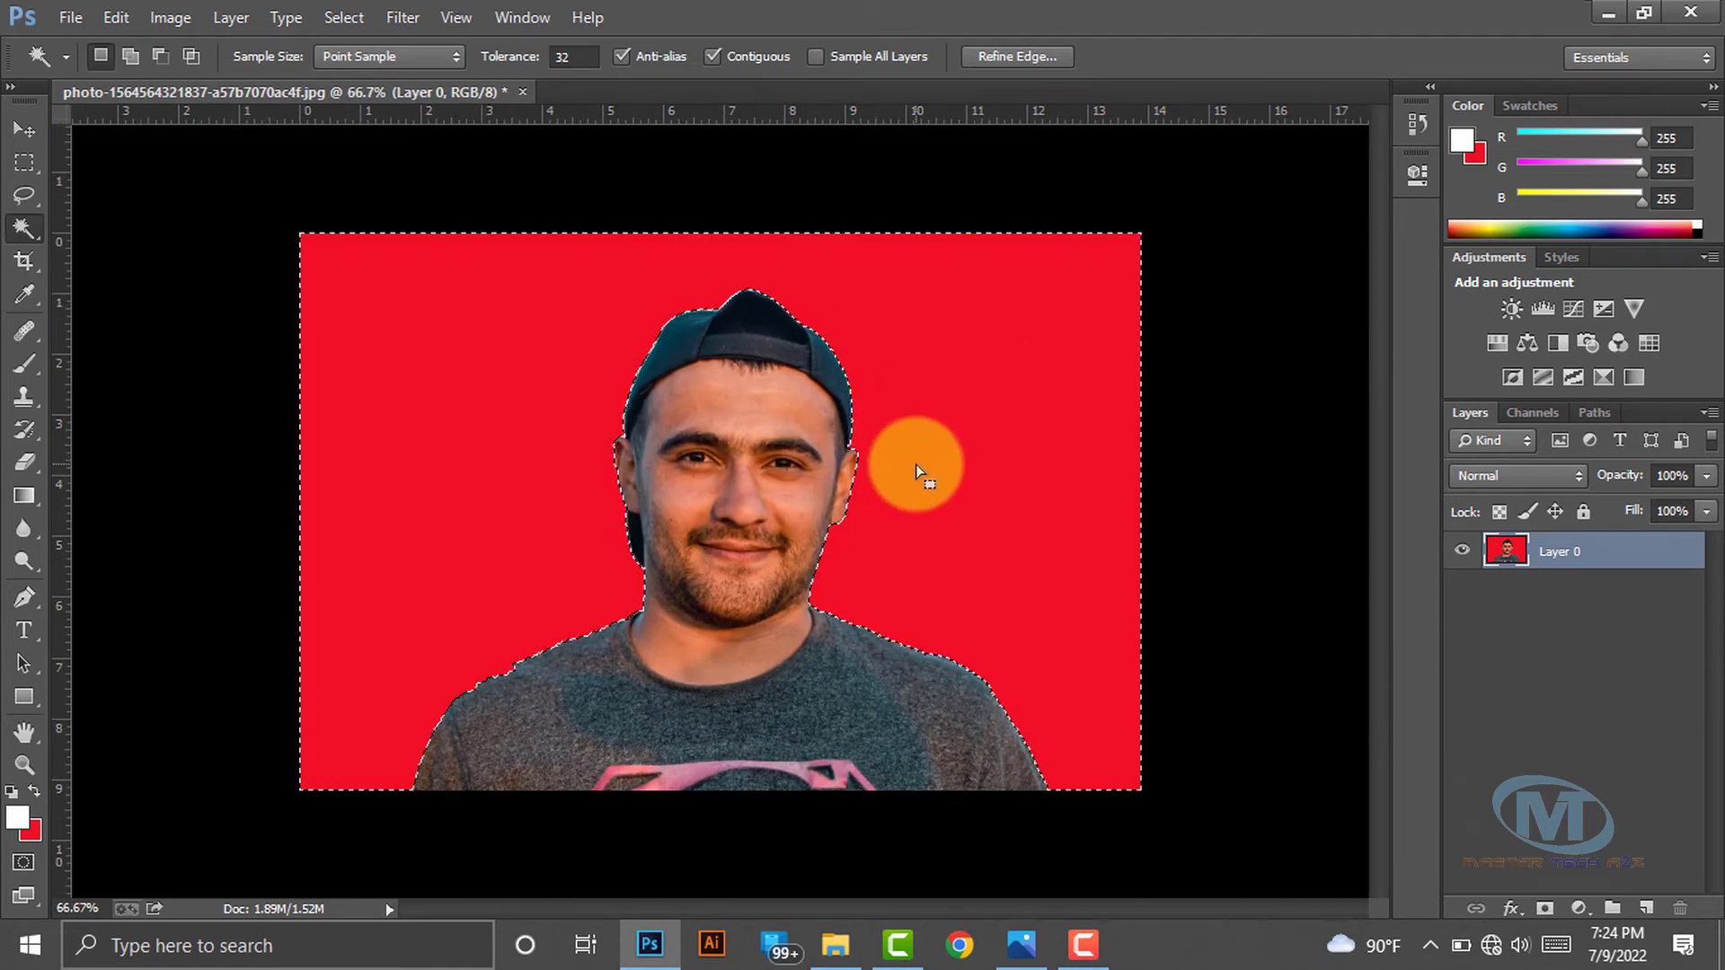
pyautogui.press('Delete')
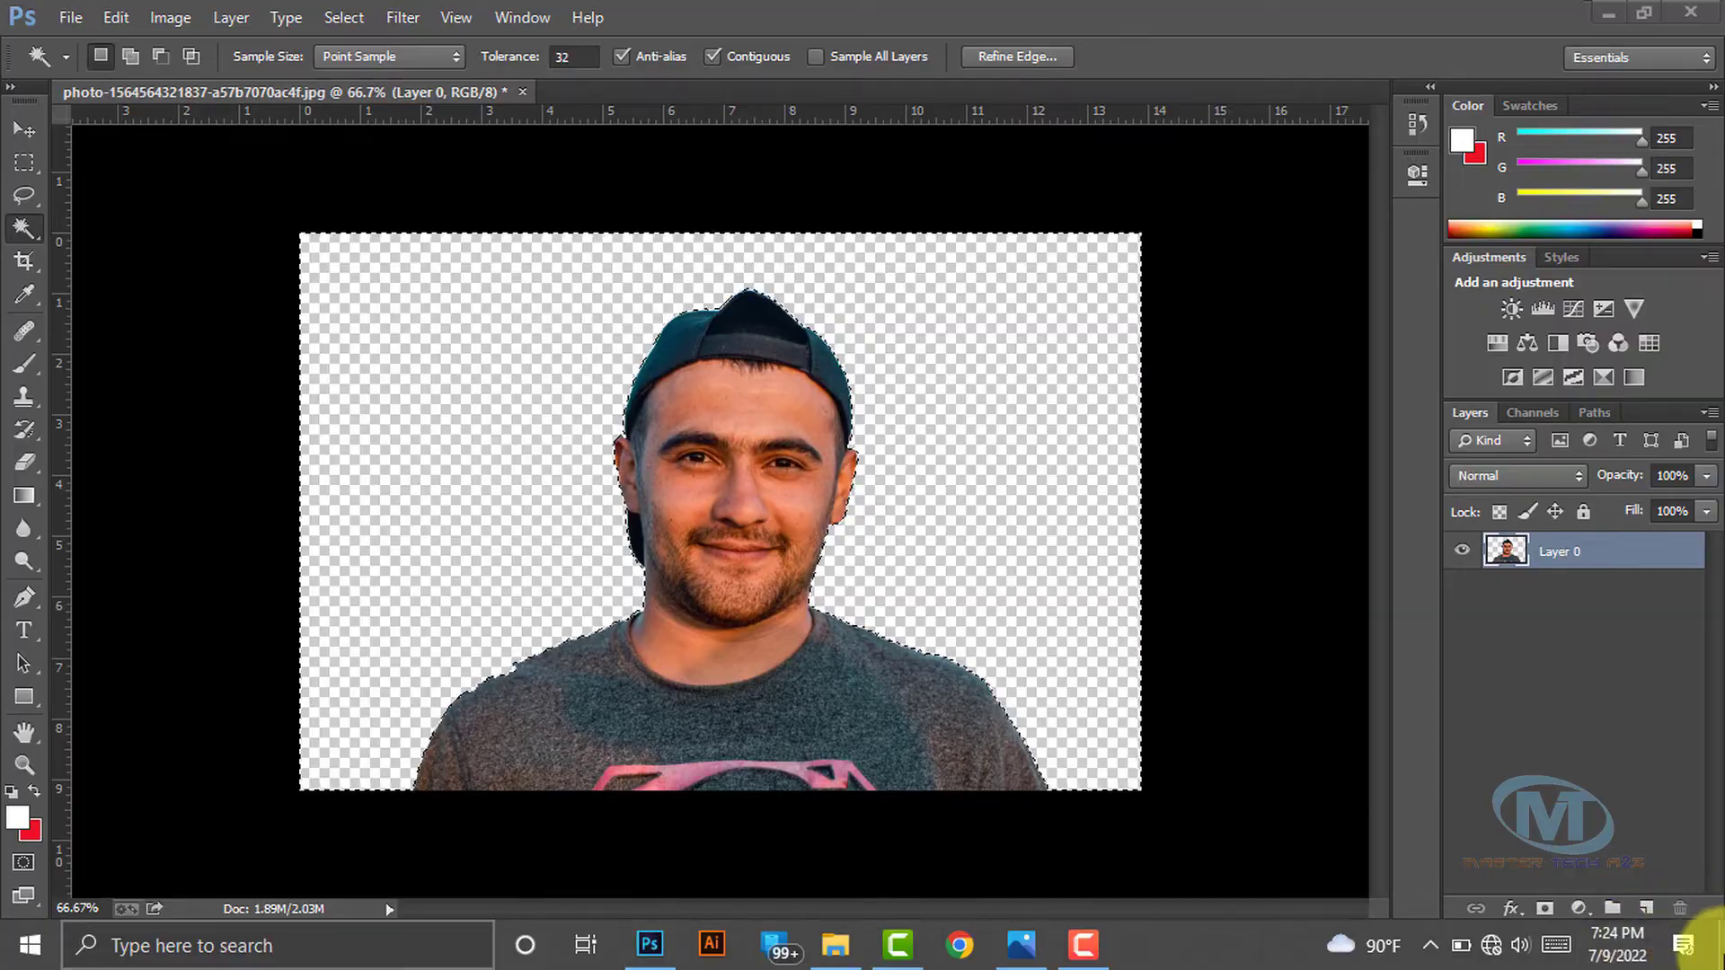
# Place the bokeh lights image named Background from the desktop into the open photo document
pyautogui.click(649, 944)
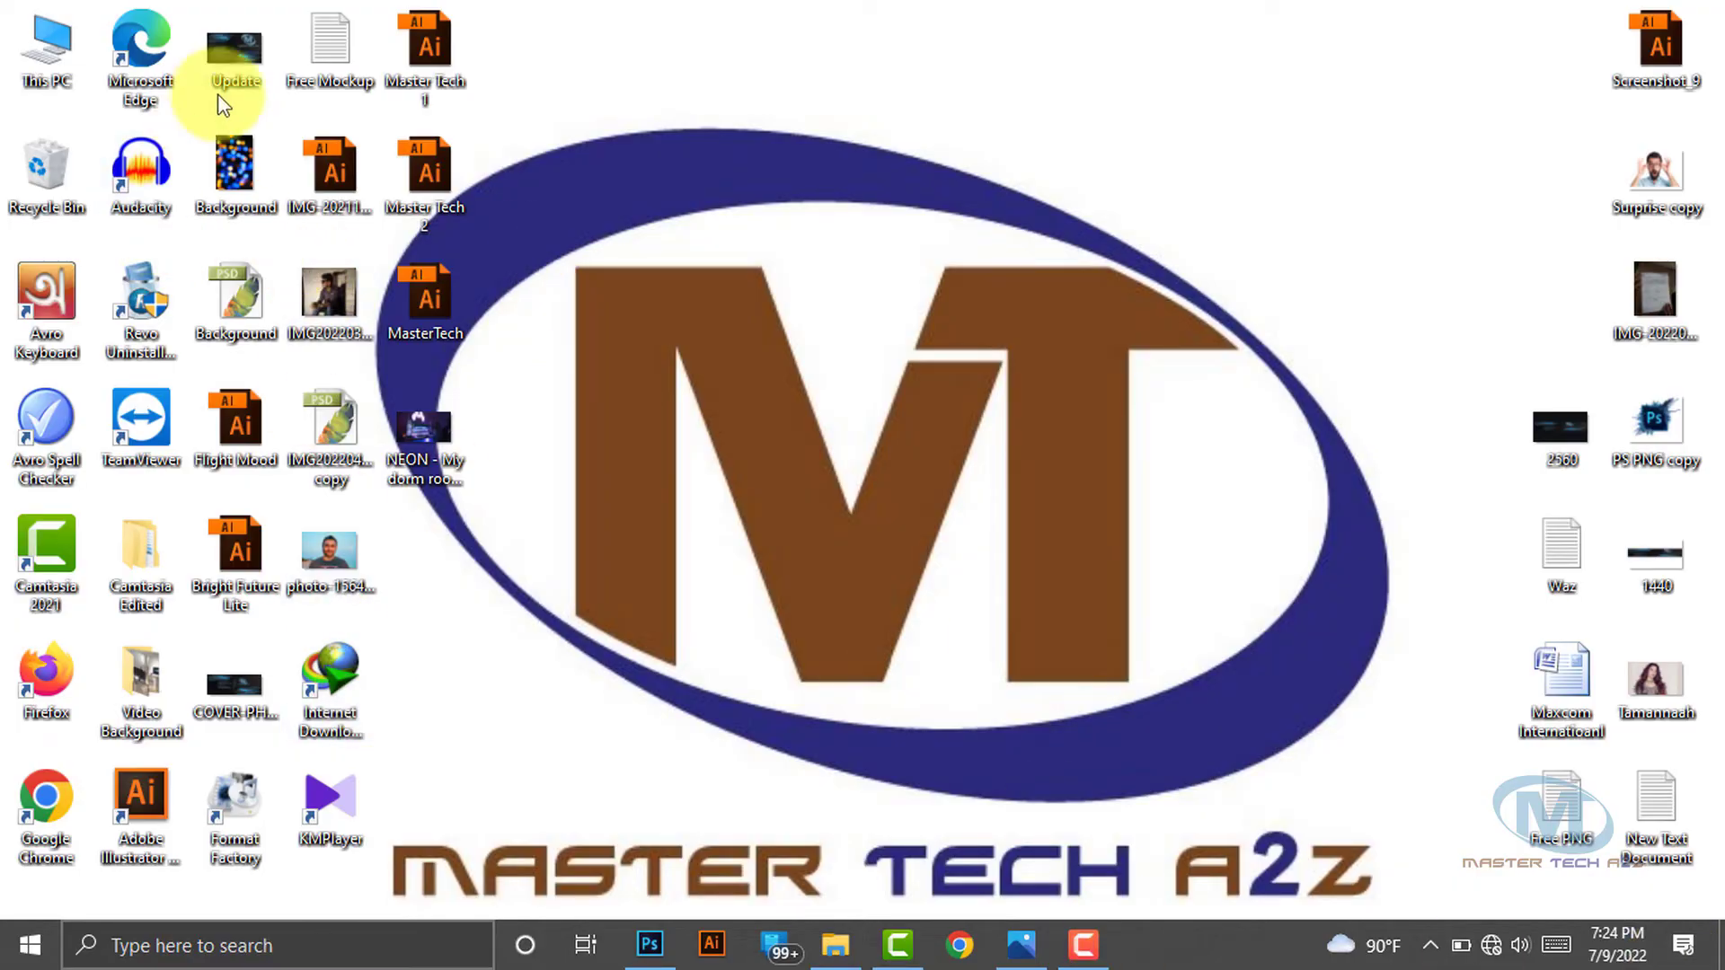
pyautogui.moveTo(218, 163); pyautogui.dragTo(712, 846)
pyautogui.moveTo(633, 925); pyautogui.dragTo(633, 952)
pyautogui.click(647, 944)
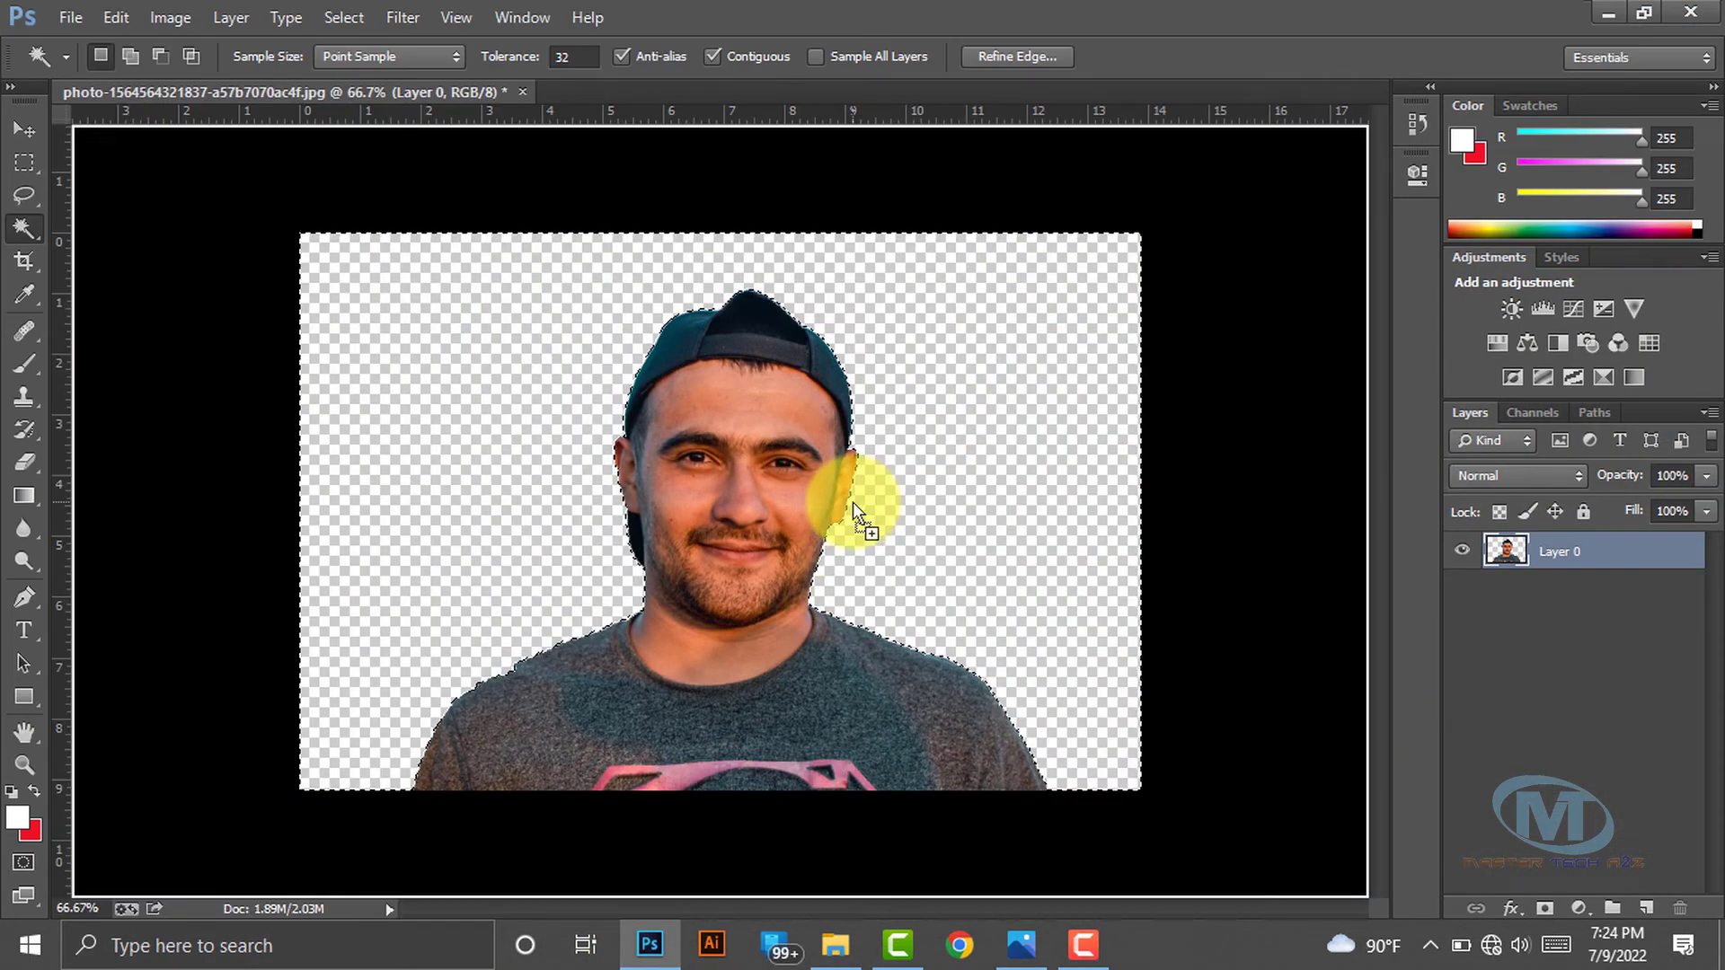
pyautogui.moveTo(854, 501); pyautogui.dragTo(834, 500)
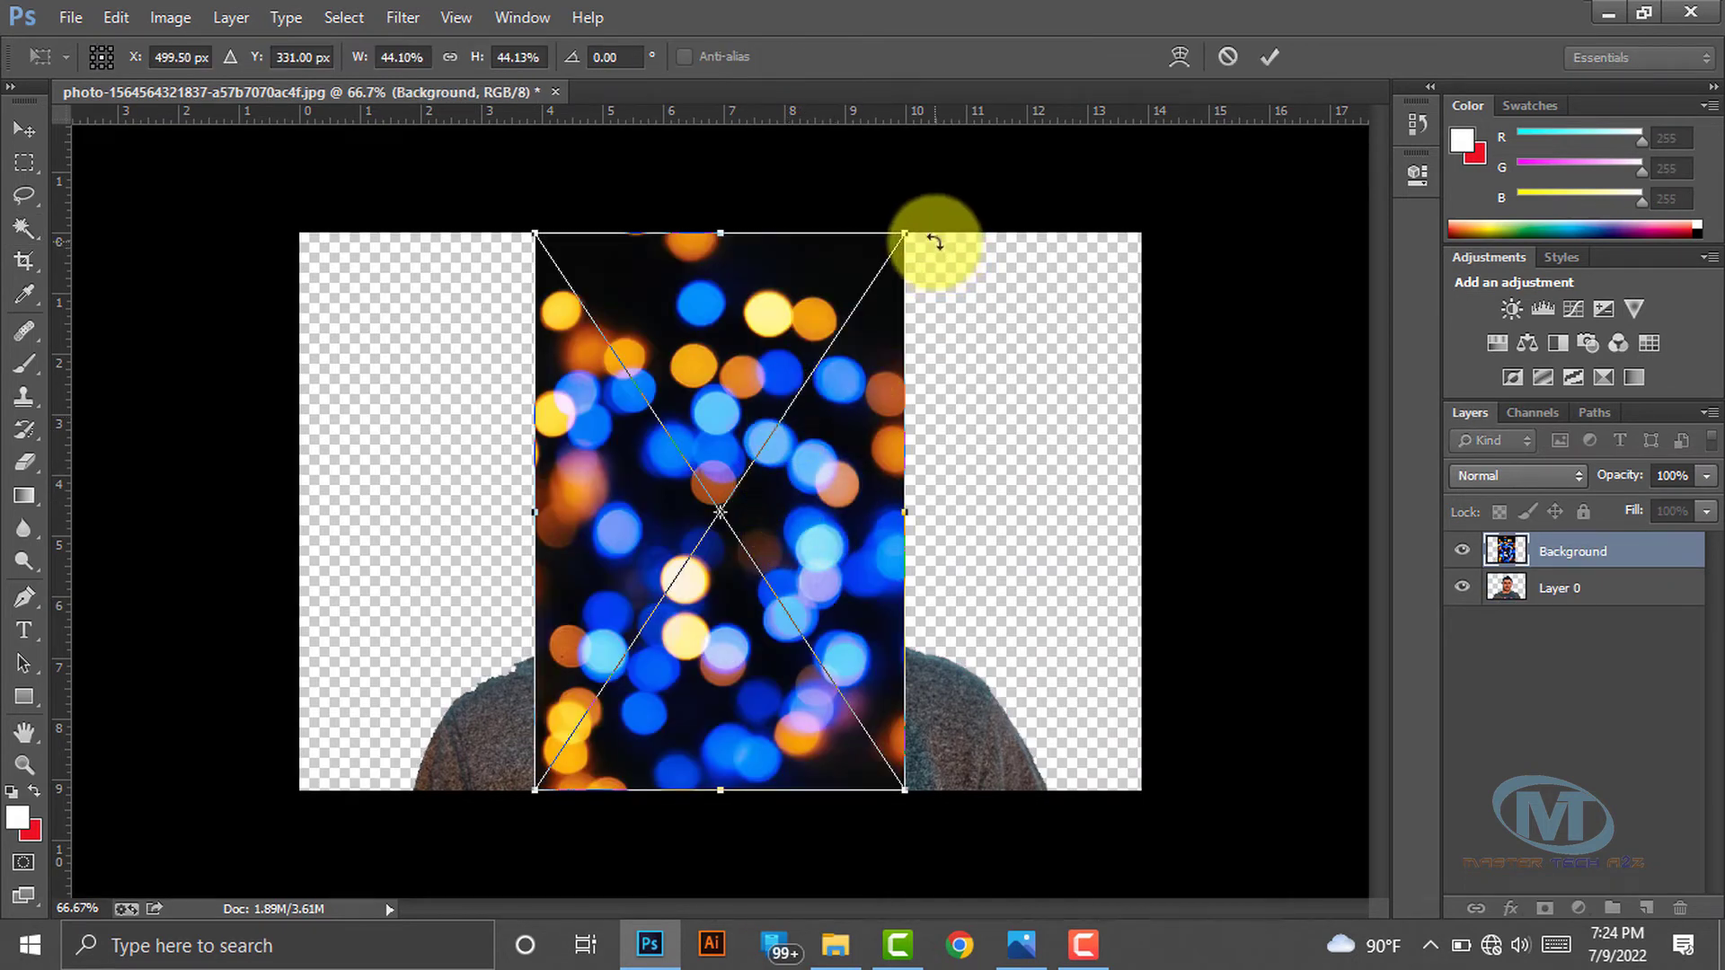
# Rotate the placed bokeh image to -90° and scale it to about 71.20% so it covers the whole canvas
pyautogui.moveTo(935, 250); pyautogui.dragTo(335, 239)
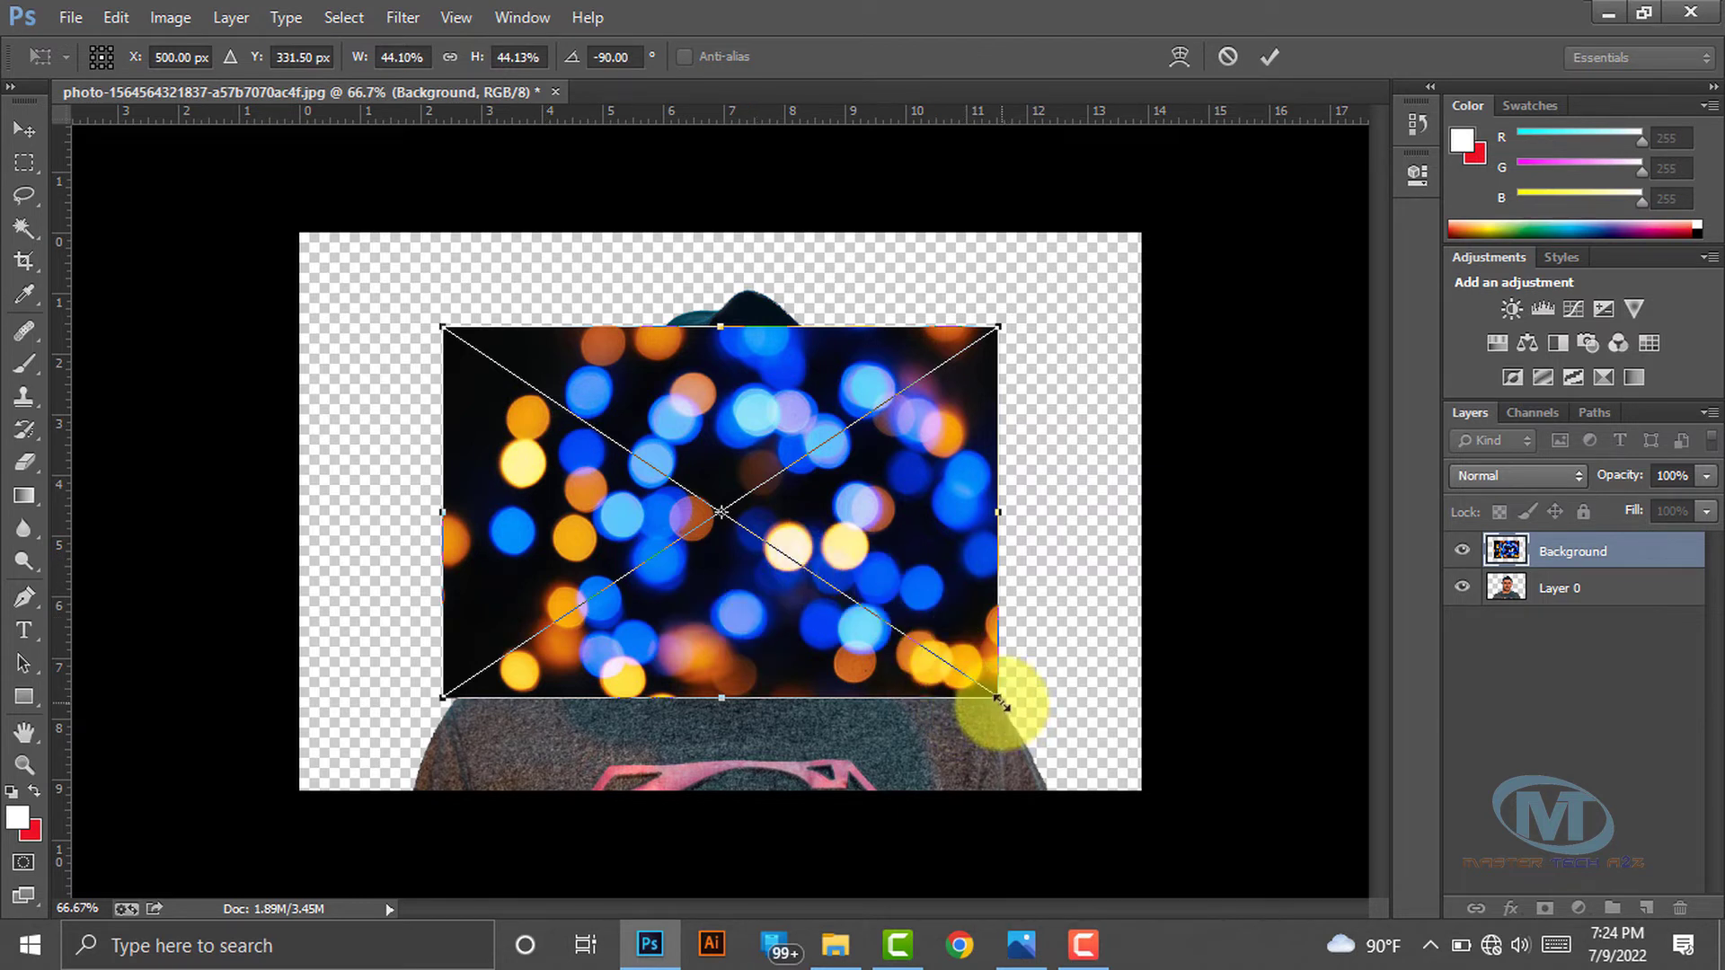
pyautogui.moveTo(999, 702); pyautogui.dragTo(1174, 810)
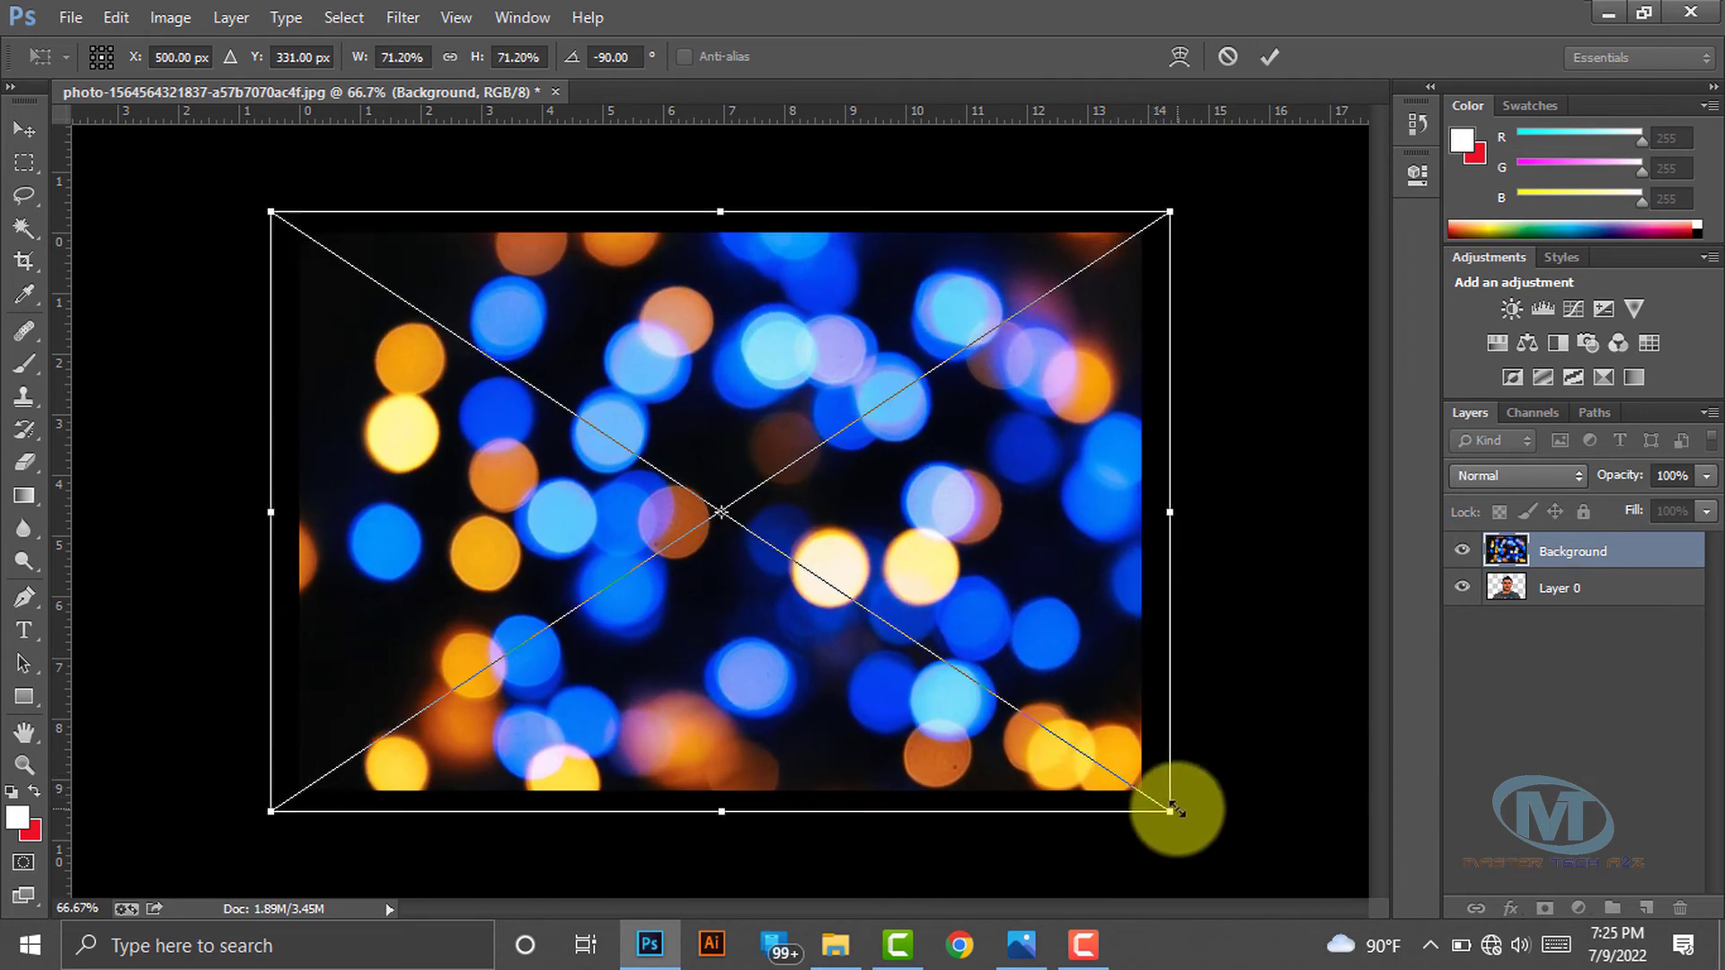
pyautogui.press('Return')
# Move the bokeh Background layer below the man's cutout on Layer 0
pyautogui.press('w')
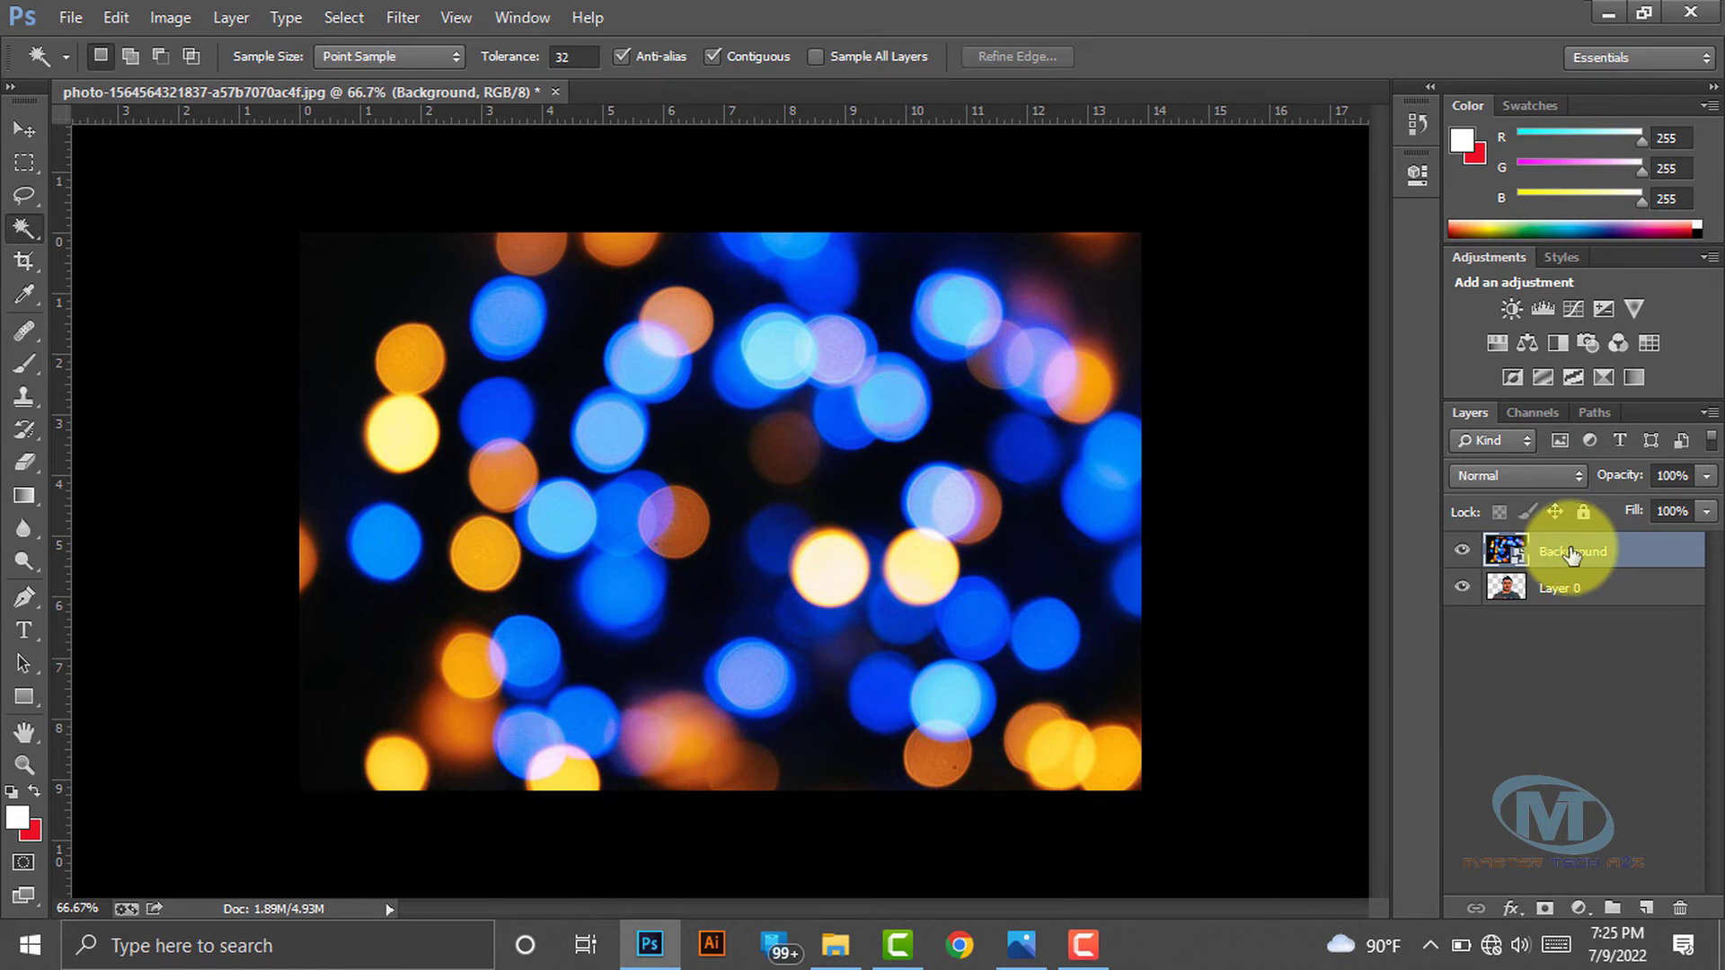
pyautogui.moveTo(1572, 555); pyautogui.dragTo(1572, 628)
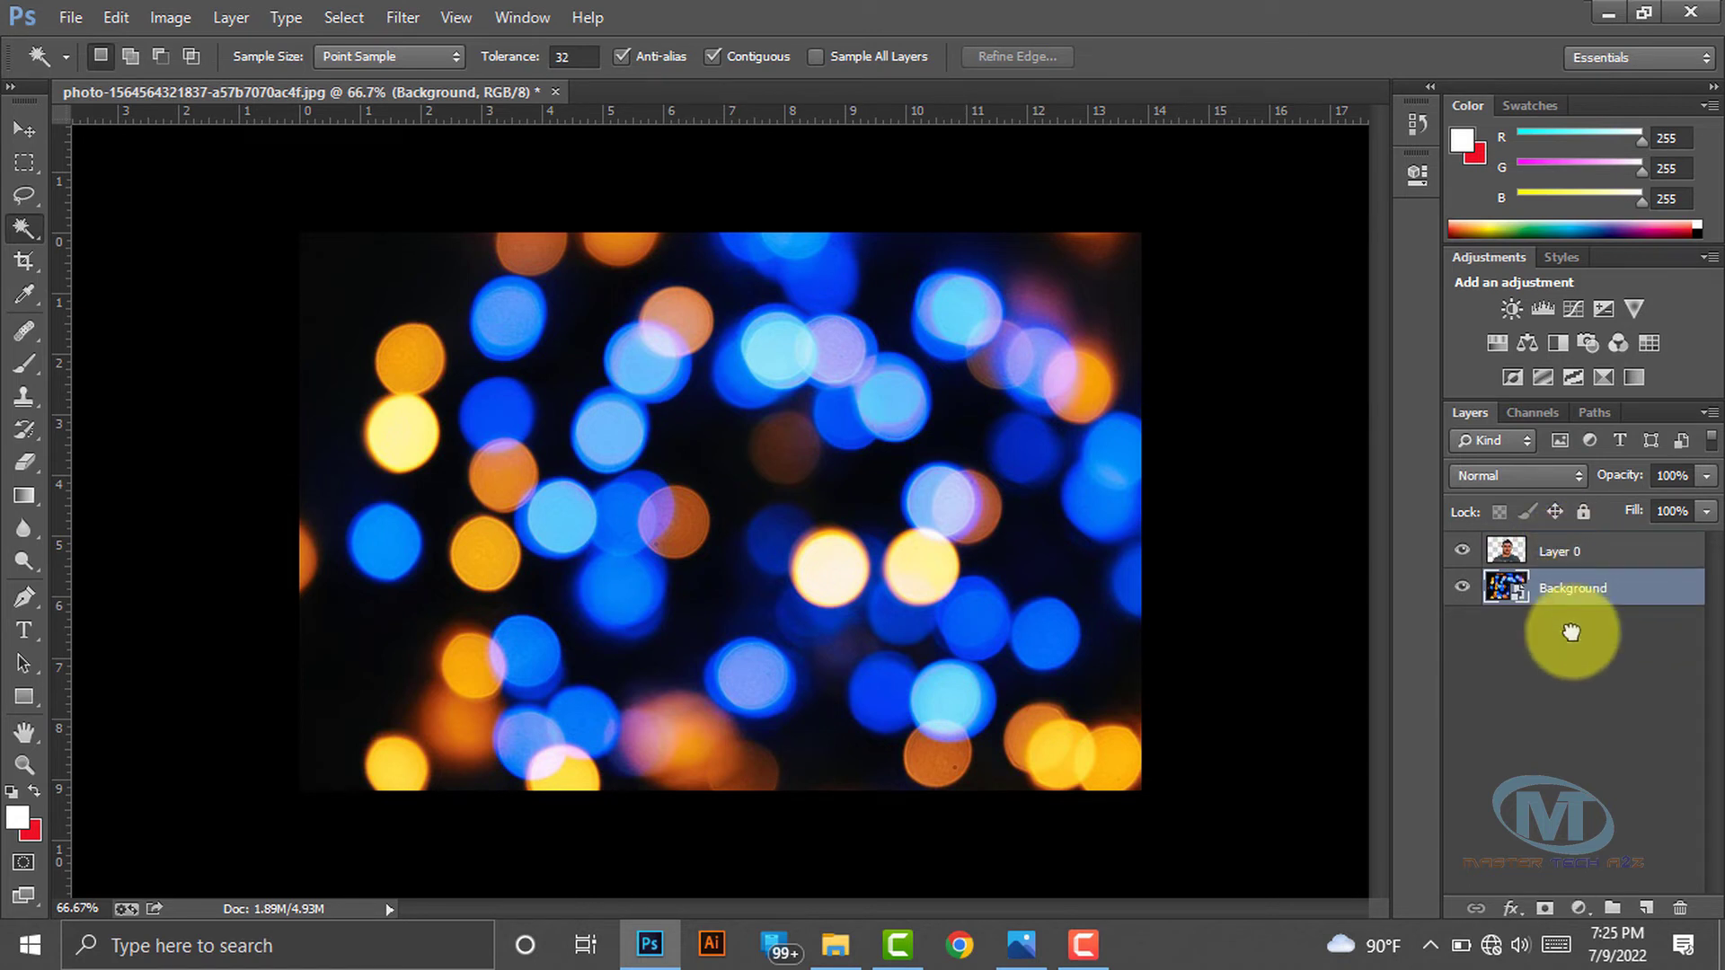